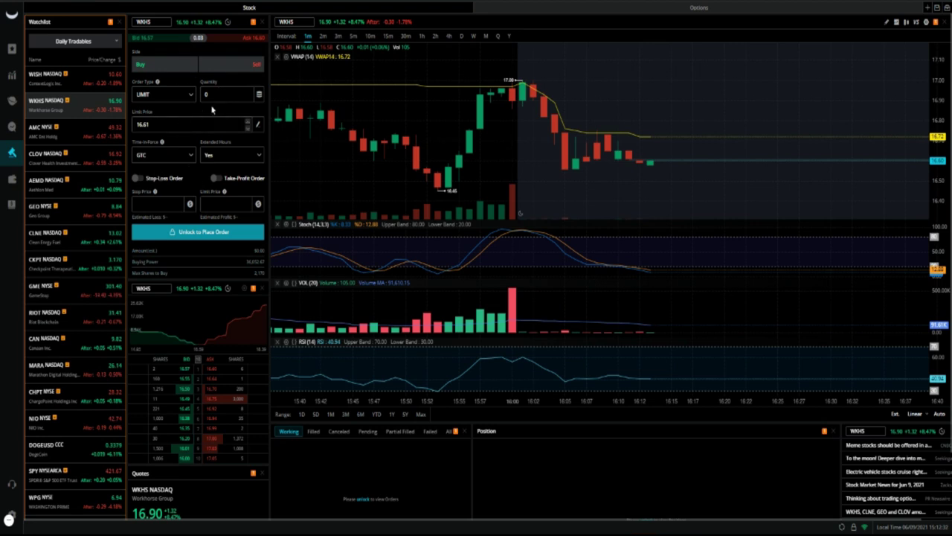
# Examine the order book and the Quotes widget for WKHS, including its marginable details
pyautogui.moveTo(191, 374)
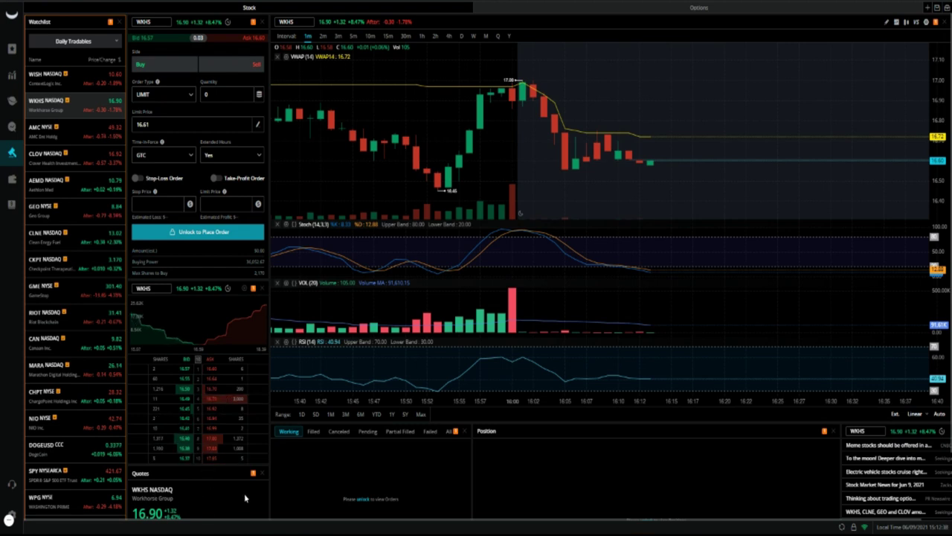
pyautogui.scroll(-1, 245, 496)
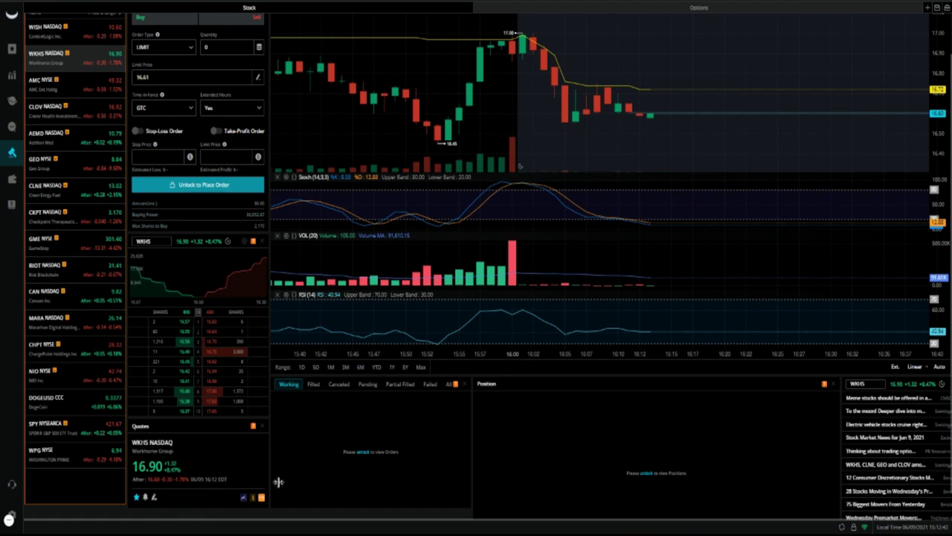
pyautogui.moveTo(251, 502)
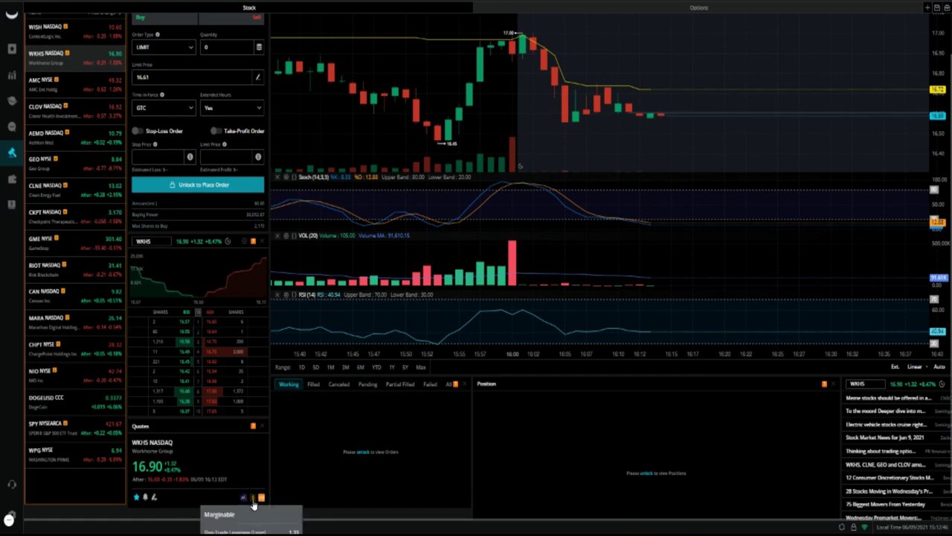
pyautogui.scroll(1, 257, 502)
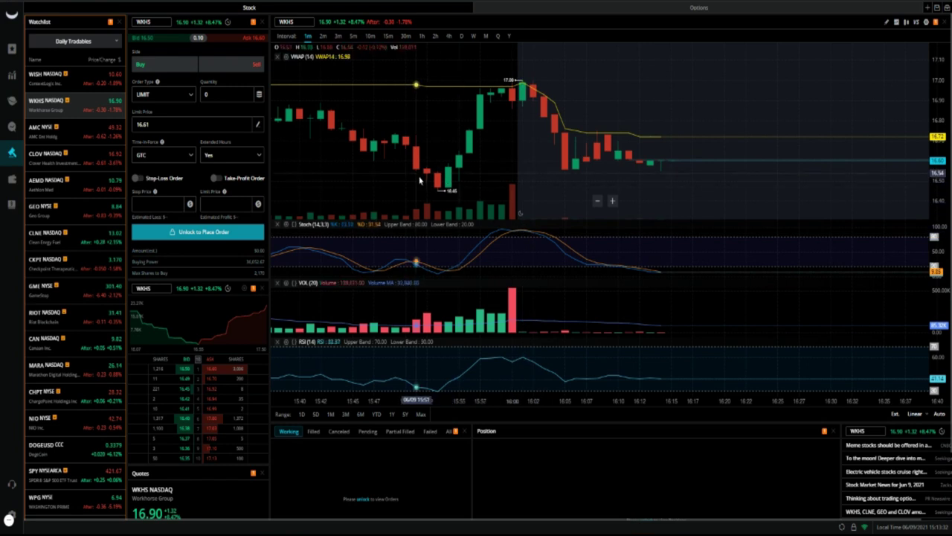
# View the available board templates for a new board, close the chooser and return to the Stock board
pyautogui.click(12, 156)
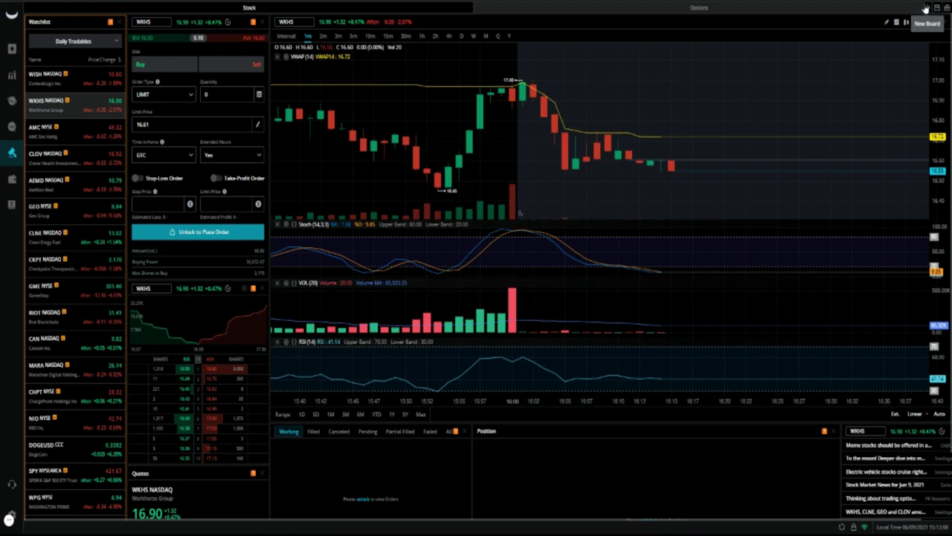
pyautogui.click(926, 8)
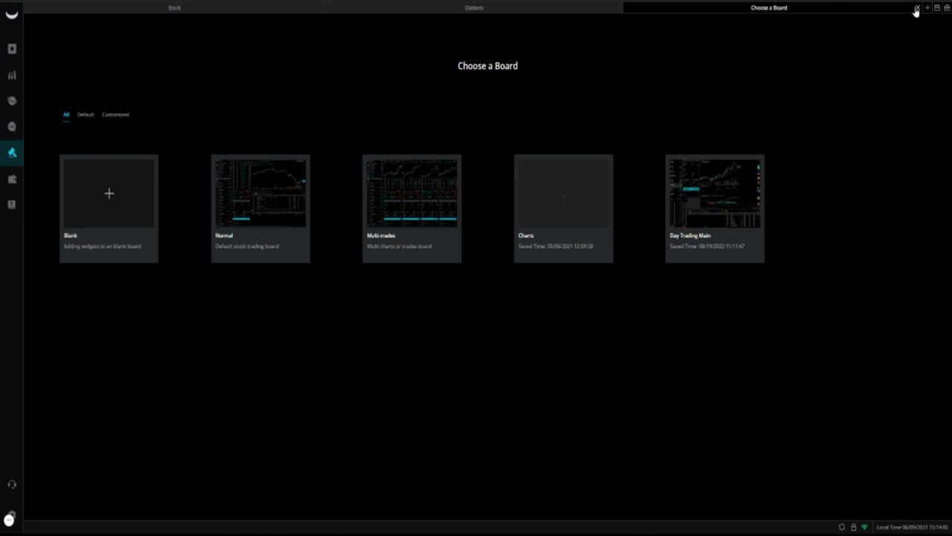
pyautogui.click(916, 8)
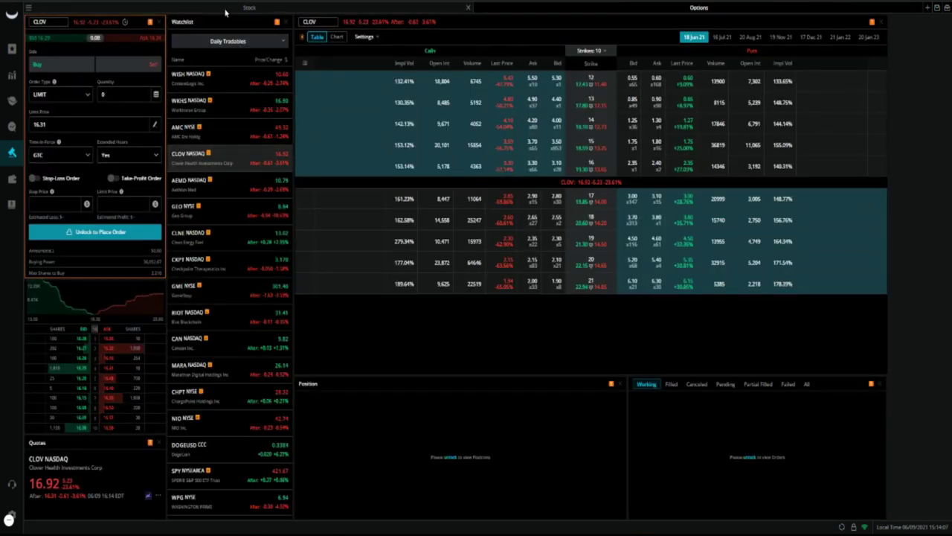
pyautogui.click(227, 9)
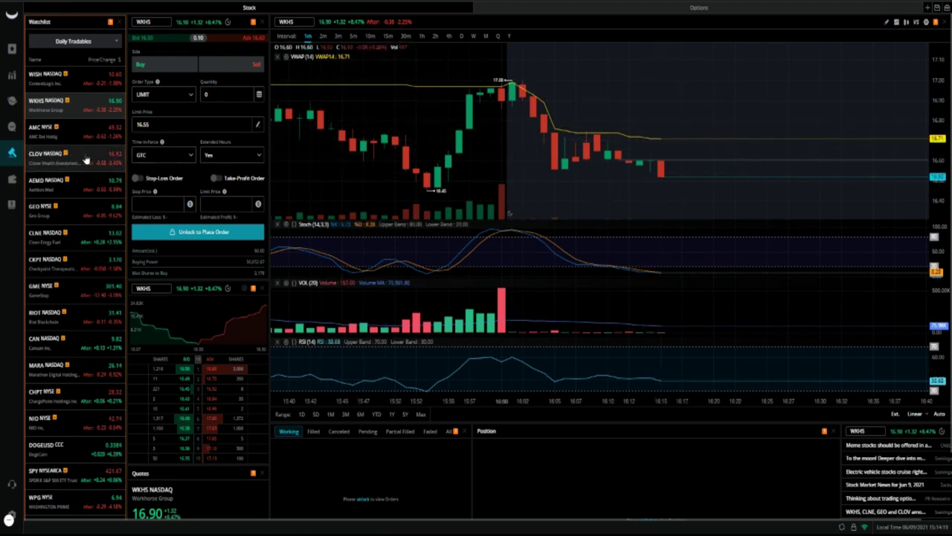
pyautogui.scroll(2, 867, 209)
pyautogui.scroll(-2, 750, 166)
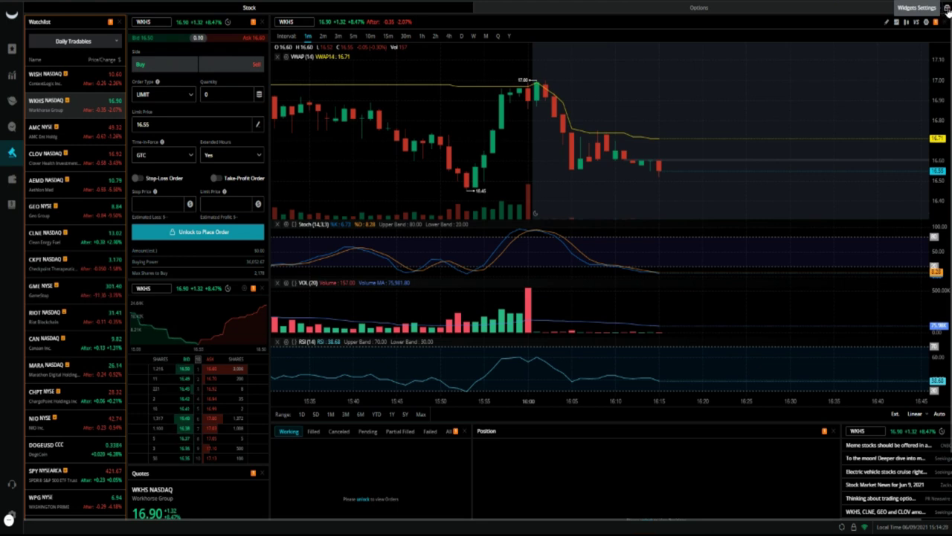
# Add floating Watchlist, Positions and Orders widgets from the general widget settings, moving the Watchlist beside the order entry form
pyautogui.click(946, 9)
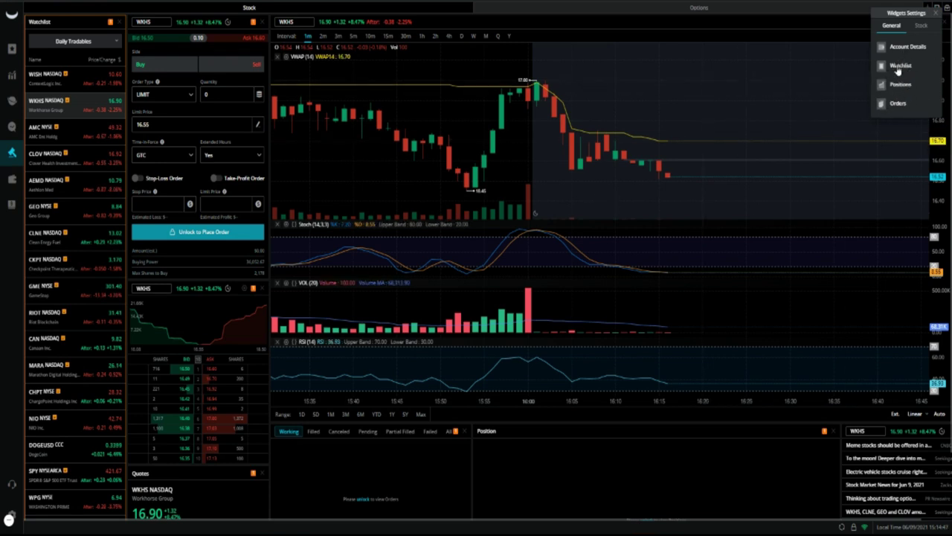
pyautogui.click(898, 67)
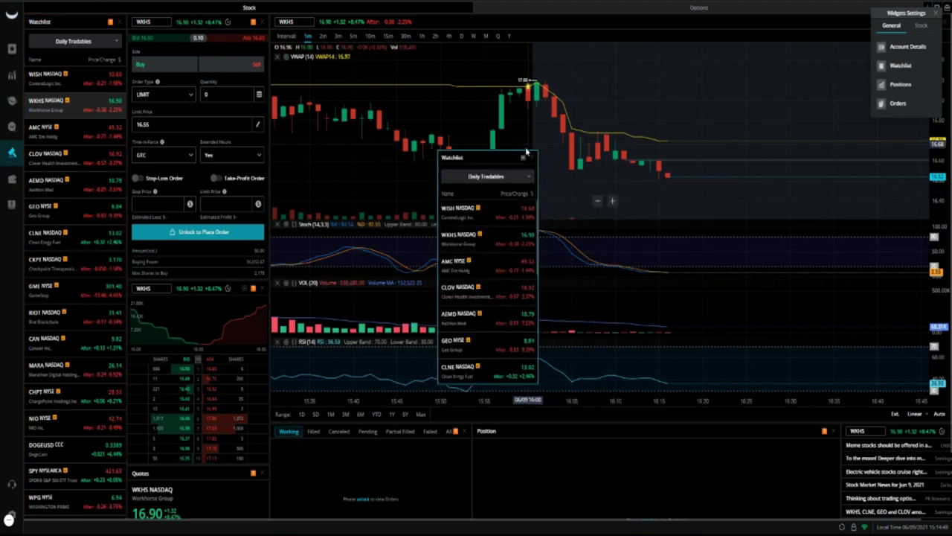
pyautogui.moveTo(487, 162); pyautogui.dragTo(264, 188)
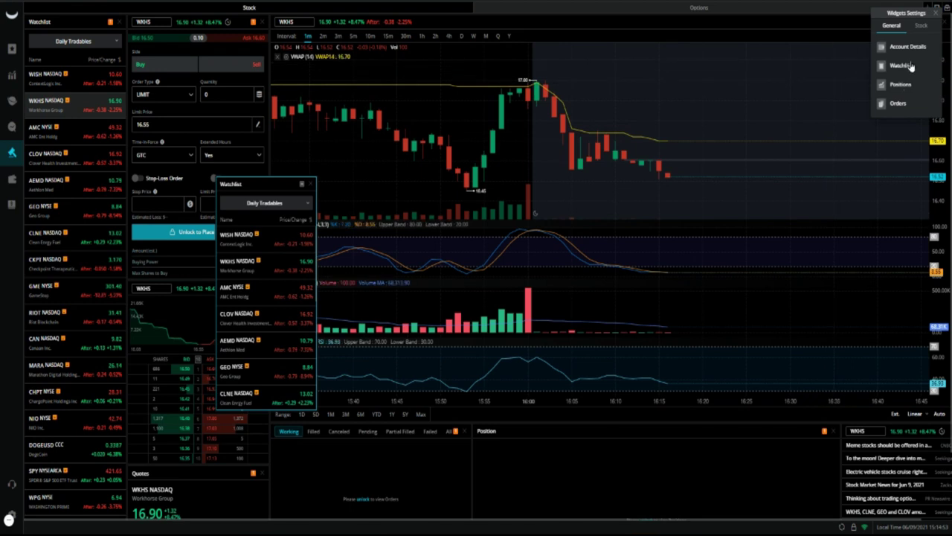
pyautogui.click(900, 86)
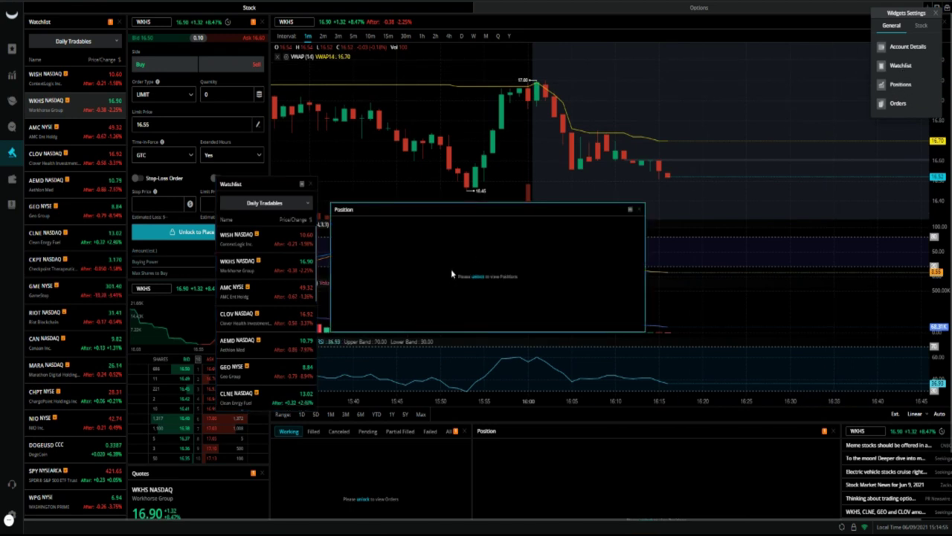
pyautogui.click(895, 107)
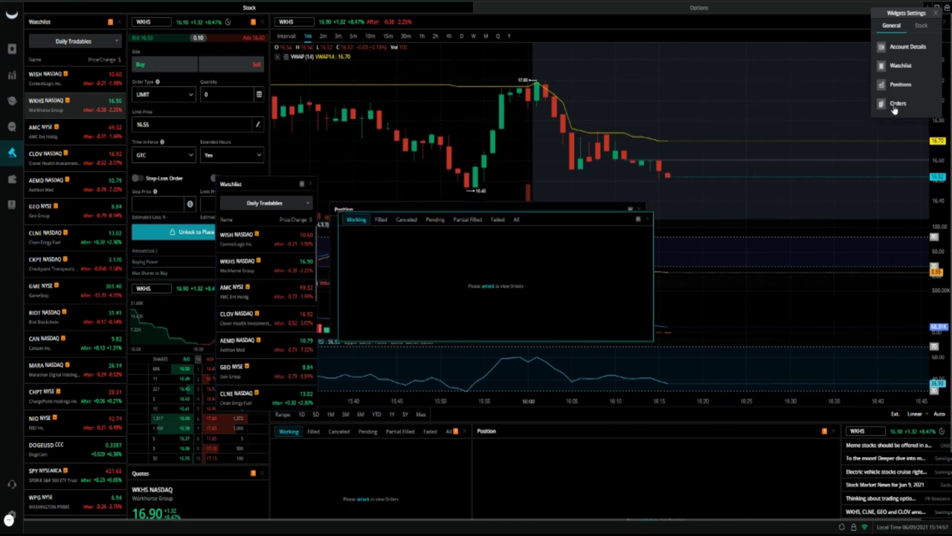
# Close the floating Orders, Positions and Watchlist widgets
pyautogui.click(648, 220)
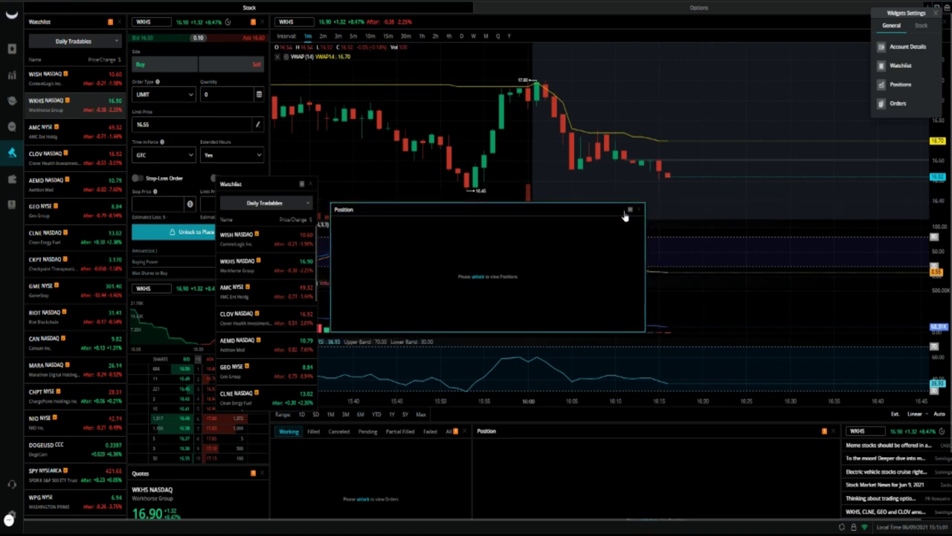
pyautogui.click(639, 209)
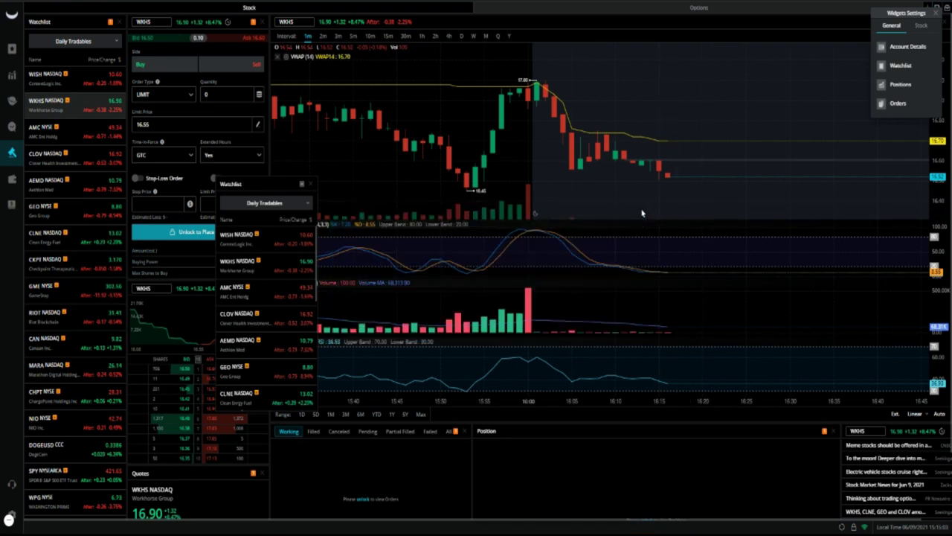
pyautogui.click(311, 186)
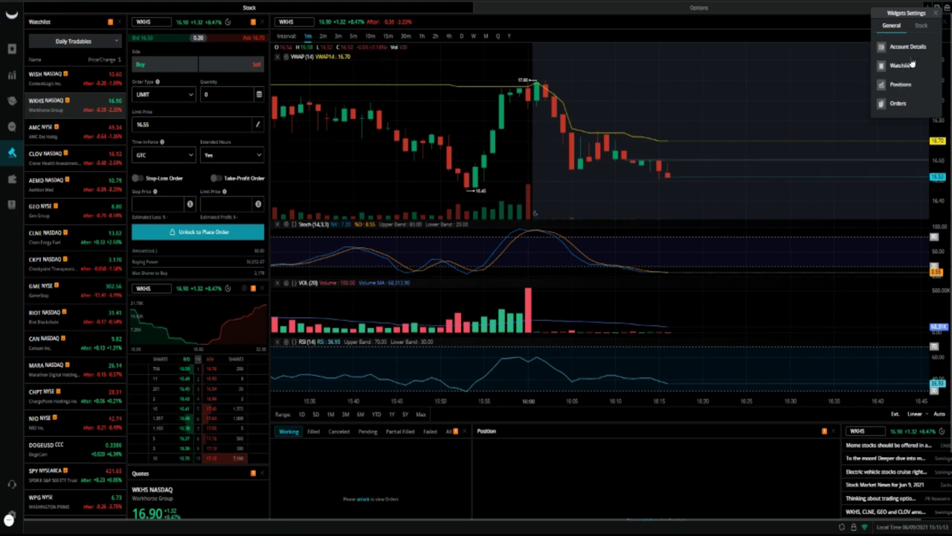
# Preview the Quotes and Order Book stock widgets on the board, closing each one after viewing it
pyautogui.click(923, 26)
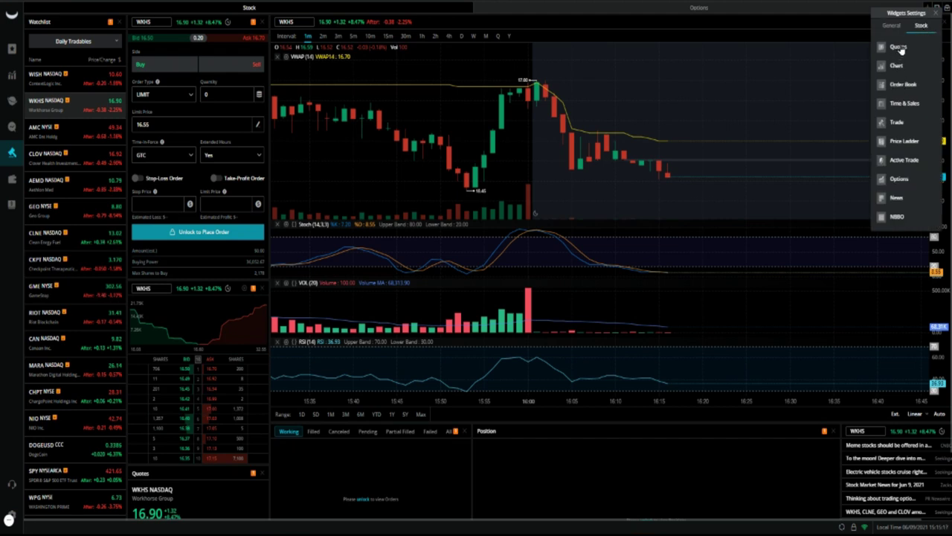
pyautogui.click(899, 48)
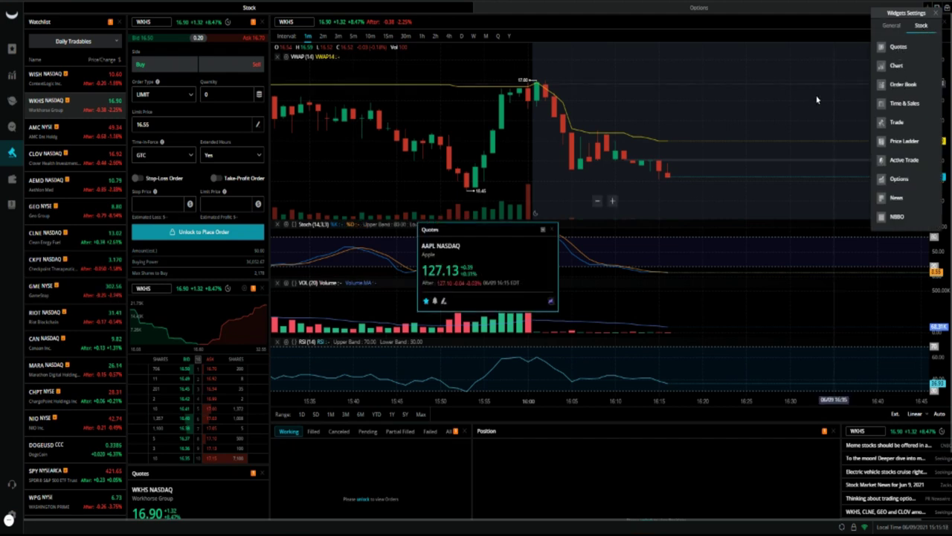
pyautogui.click(551, 231)
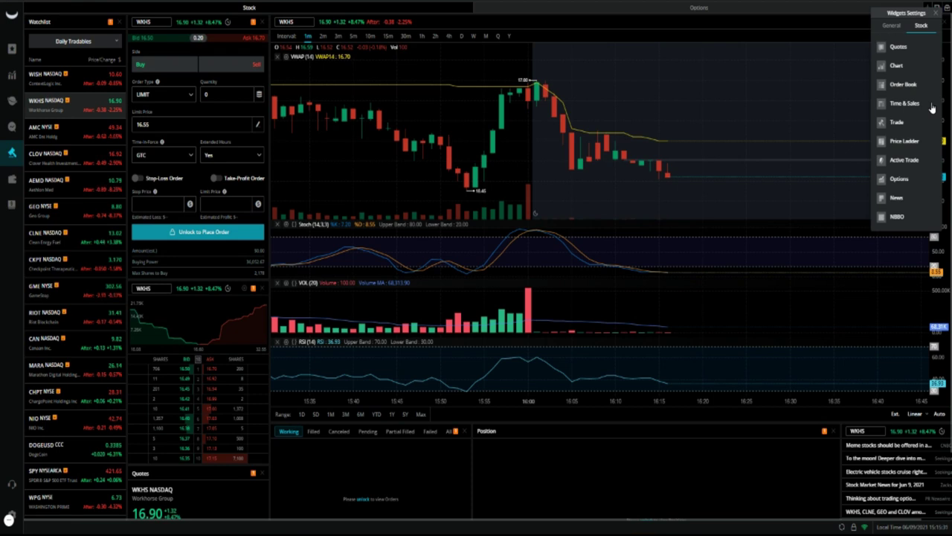
pyautogui.click(904, 88)
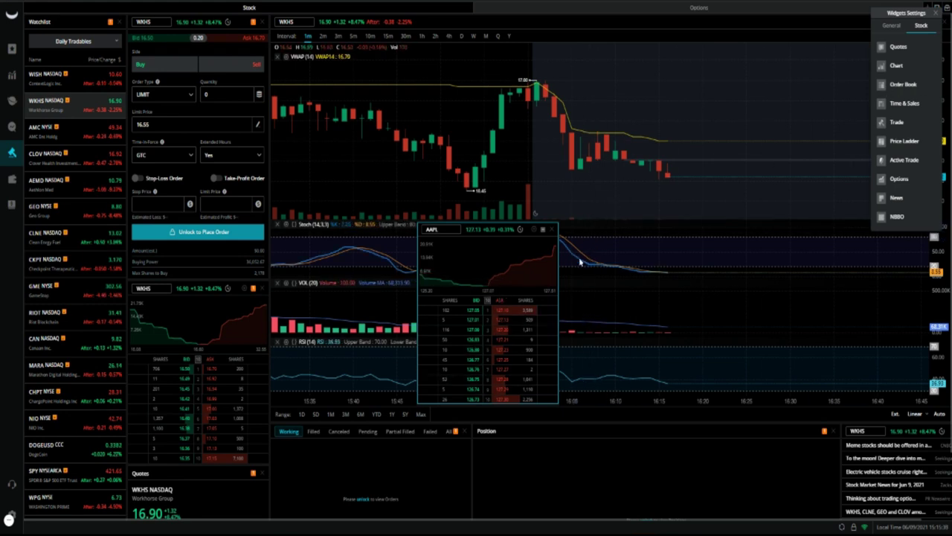
pyautogui.click(550, 230)
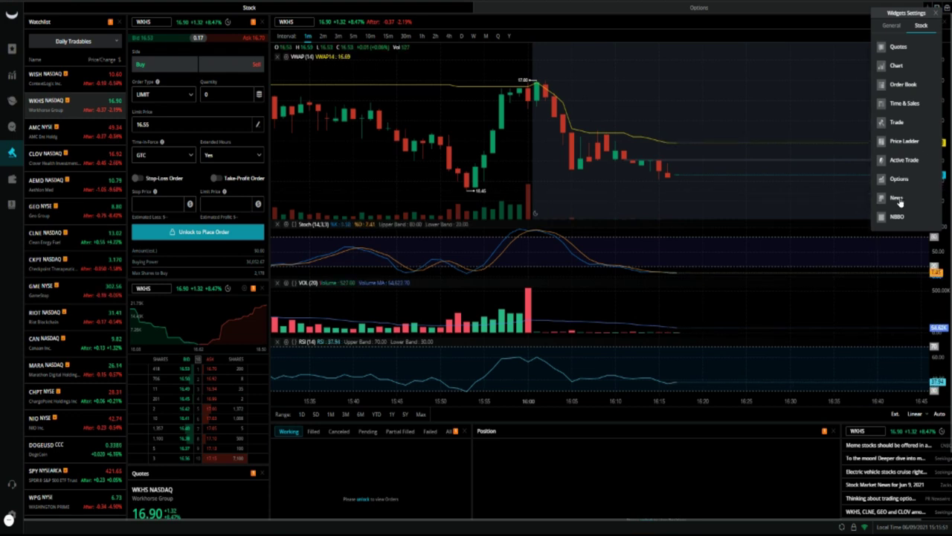
# Preview the News, Active Trade and Trade stock widgets, closing each one, and close the widget settings
pyautogui.click(897, 198)
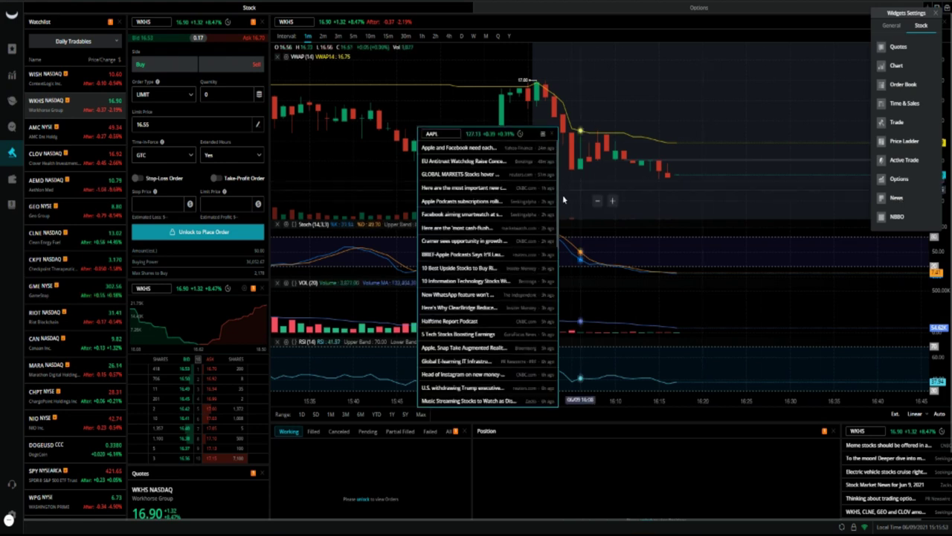
pyautogui.click(550, 134)
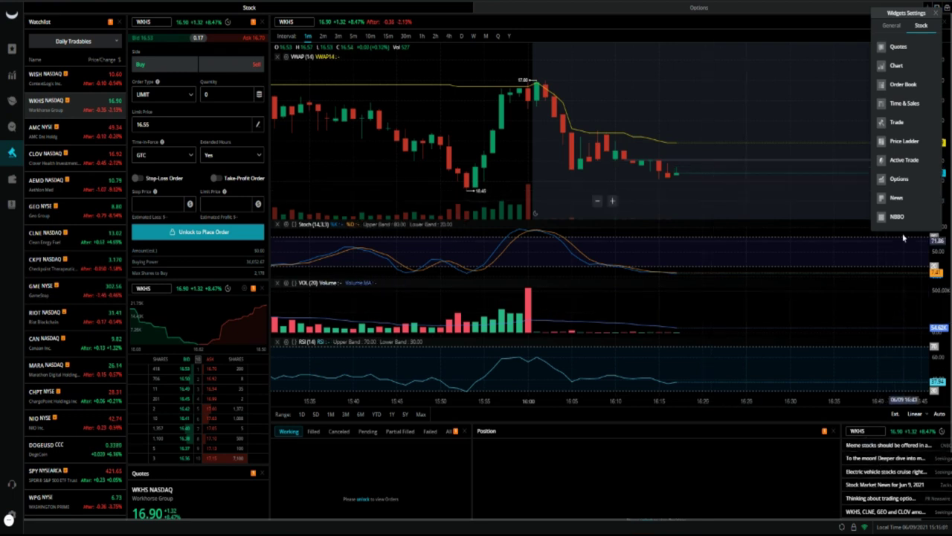
pyautogui.click(905, 160)
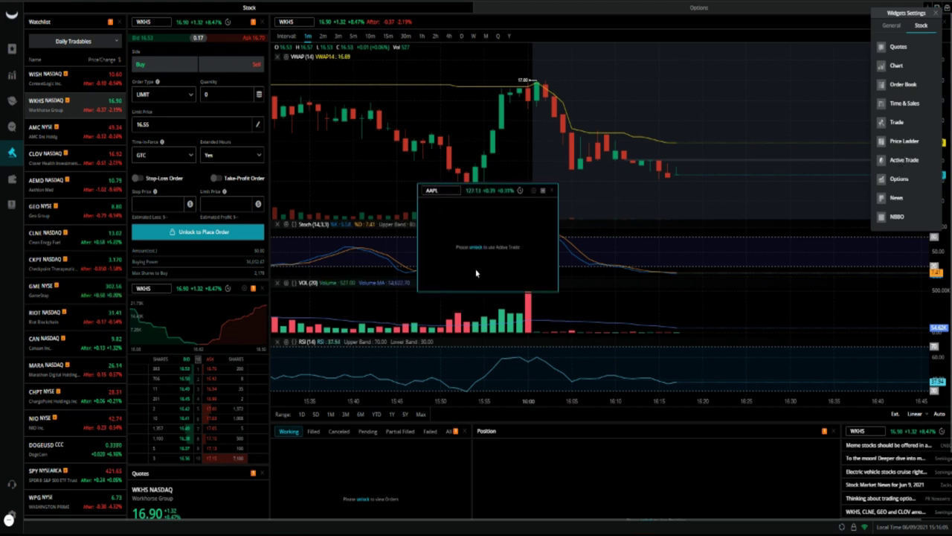
pyautogui.click(552, 191)
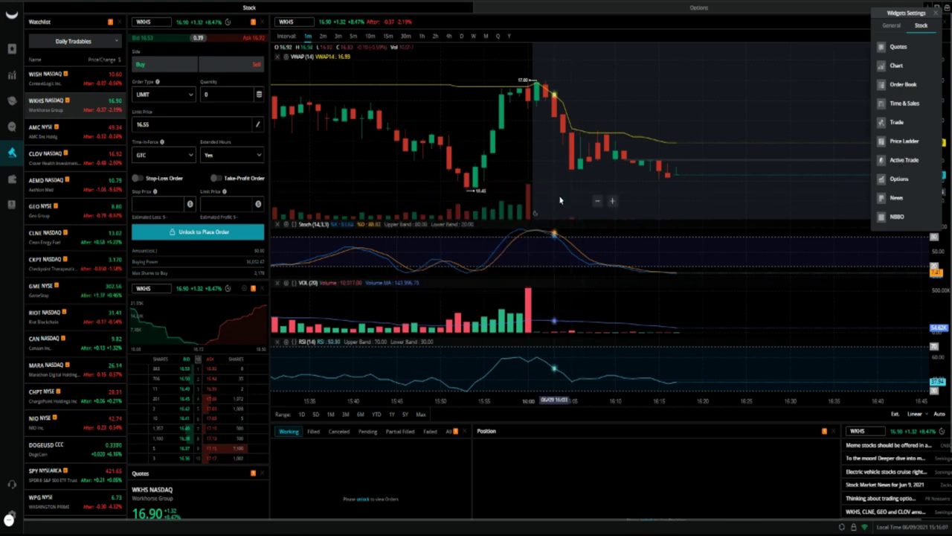
pyautogui.click(897, 123)
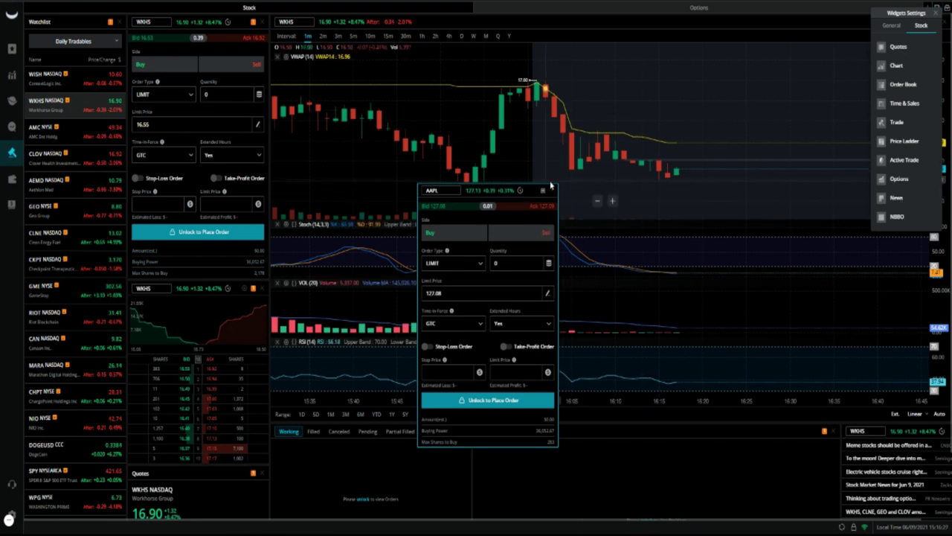
pyautogui.click(551, 191)
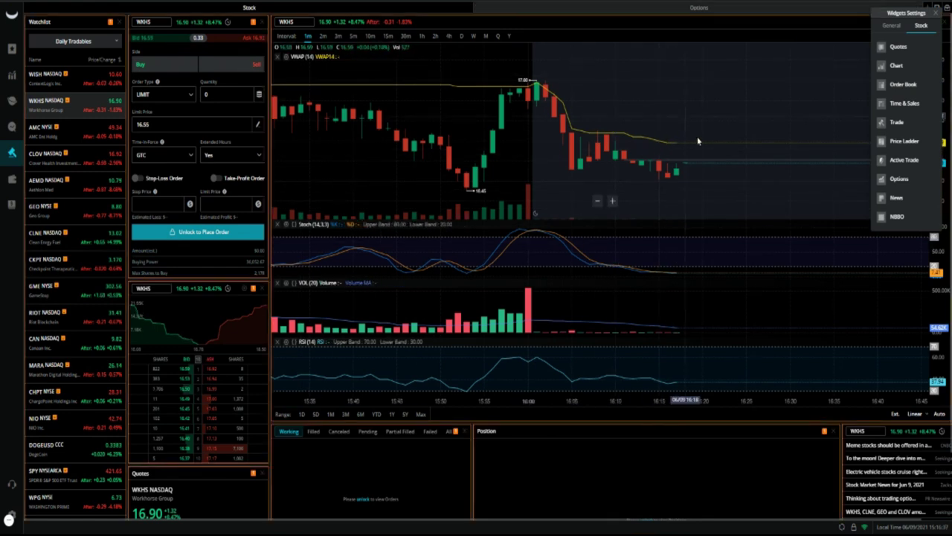
pyautogui.click(936, 22)
# Load AMC from the watchlist and set its order to Buy with a quantity of 100
pyautogui.scroll(-4, 673, 193)
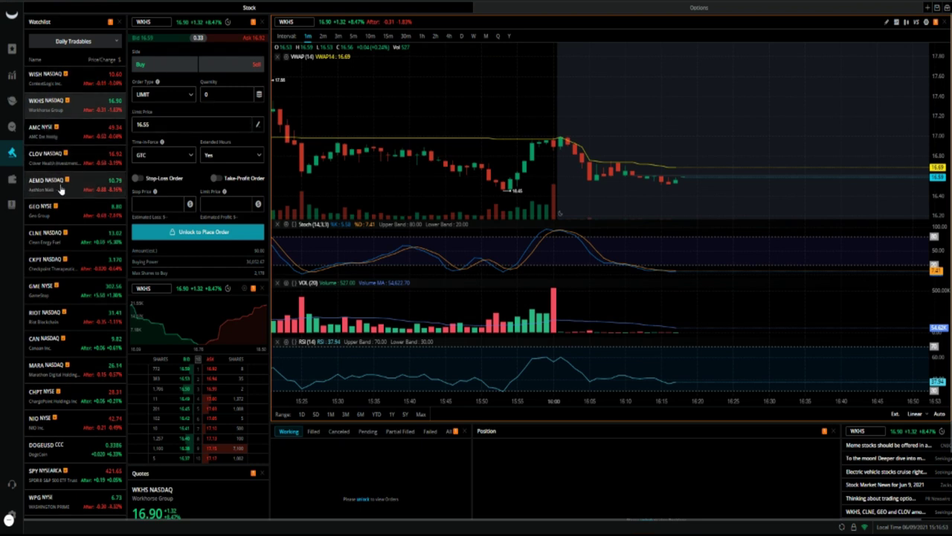
pyautogui.click(78, 135)
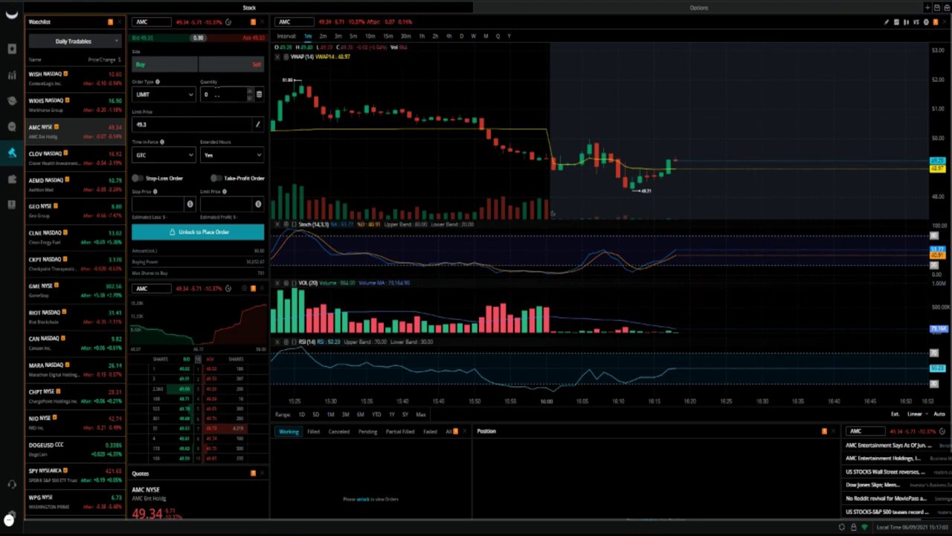
pyautogui.click(223, 94)
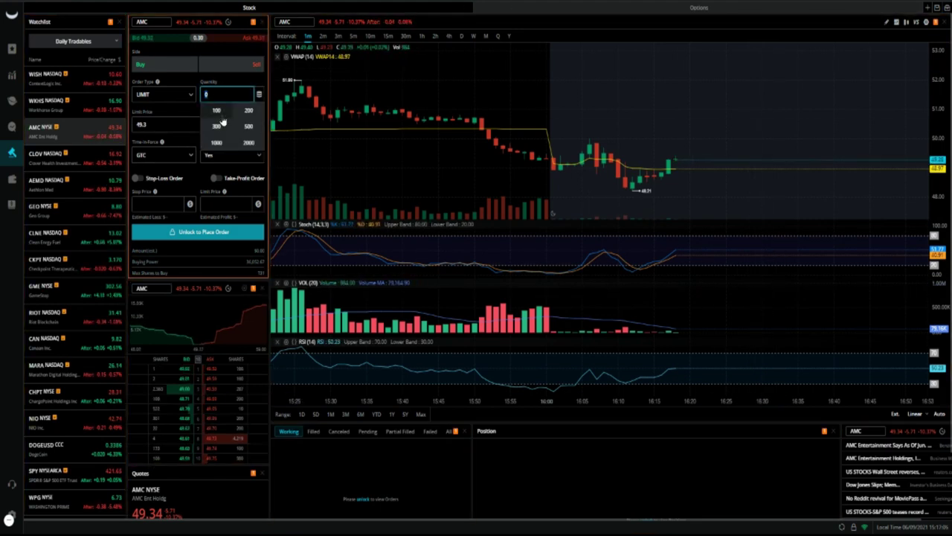
pyautogui.click(216, 110)
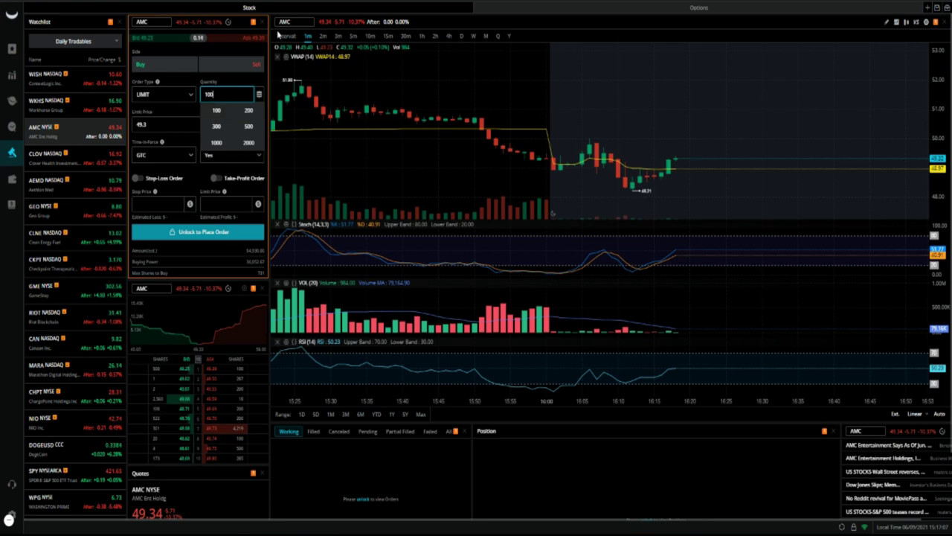
pyautogui.click(216, 94)
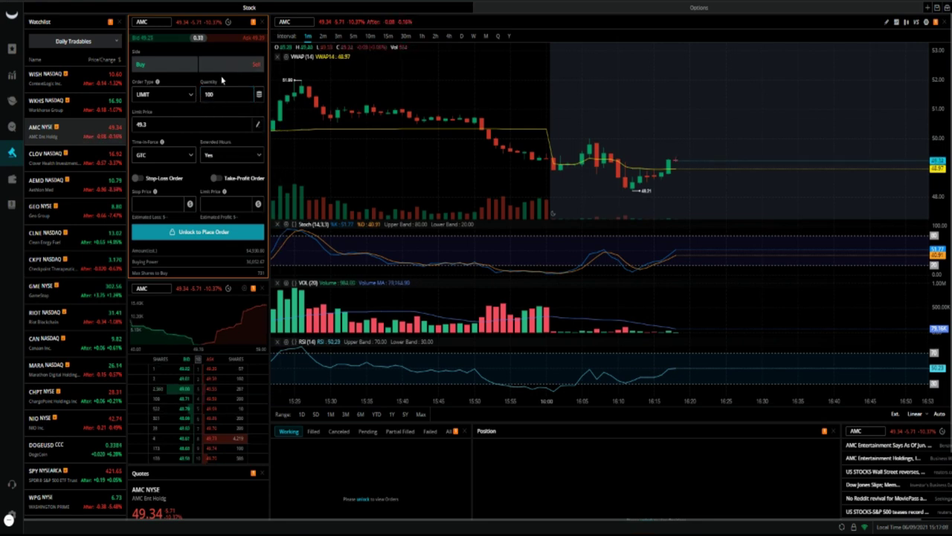
pyautogui.click(168, 67)
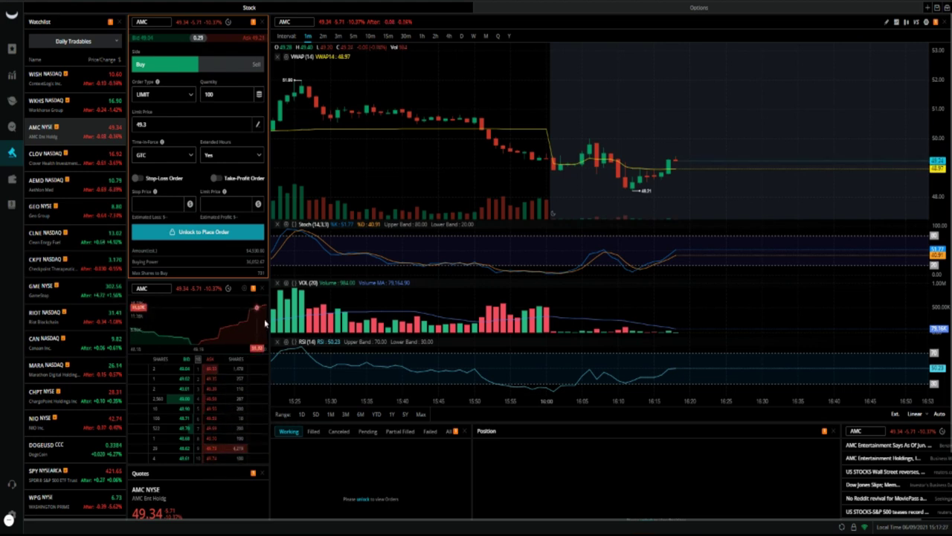
pyautogui.scroll(1, 647, 198)
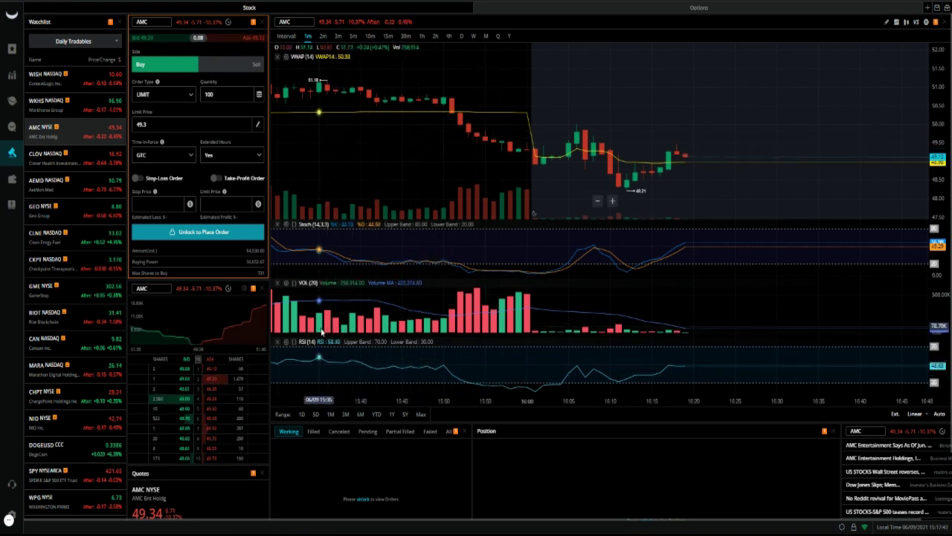
# Load WKHS from the watchlist into the linked widgets and check its Quotes widget at the bottom of the board
pyautogui.scroll(-1, 295, 484)
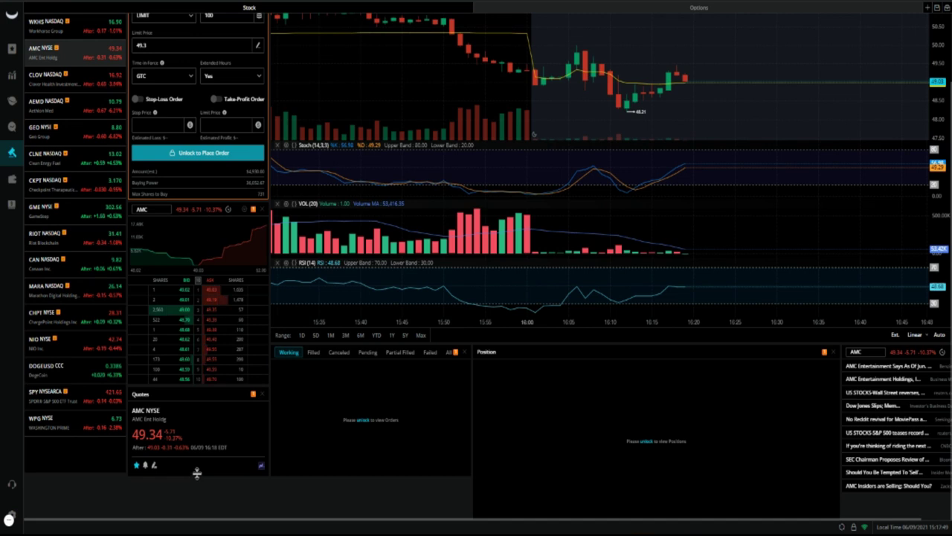
pyautogui.click(63, 33)
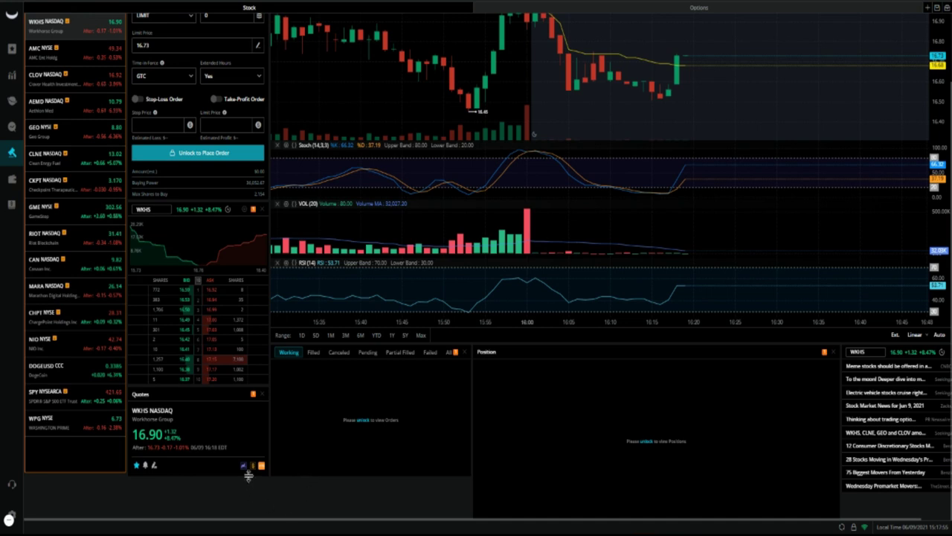
pyautogui.moveTo(251, 467)
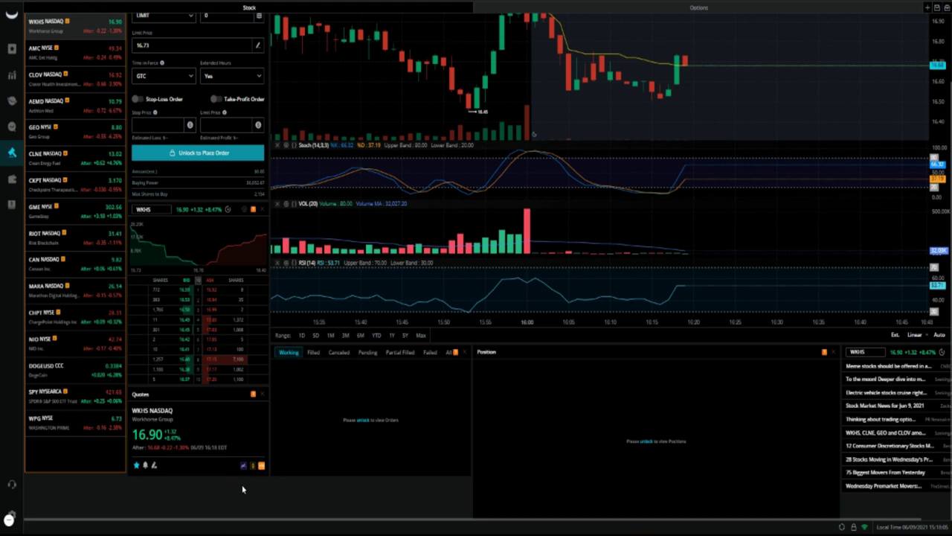
pyautogui.scroll(2, 242, 488)
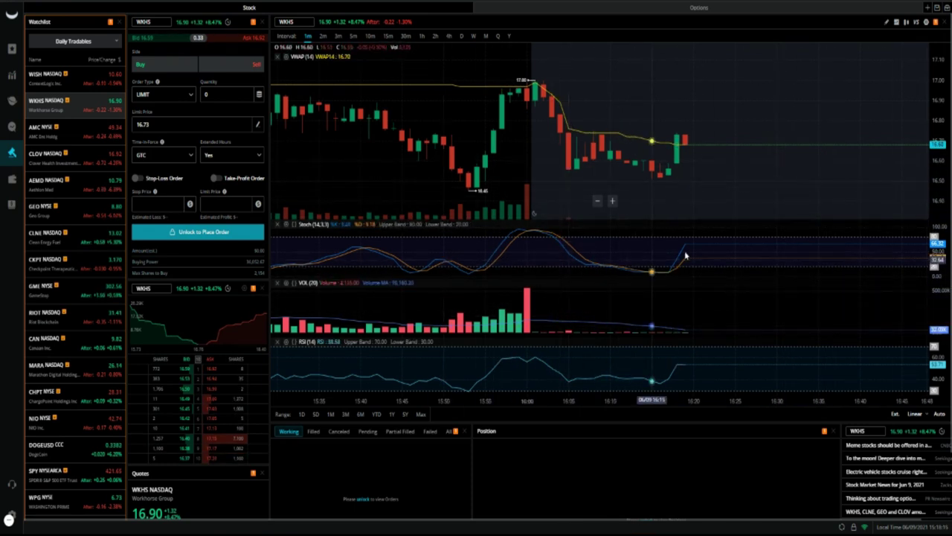
# Review the chart's available indicators and its Chart Display settings, closing each without making changes
pyautogui.click(896, 22)
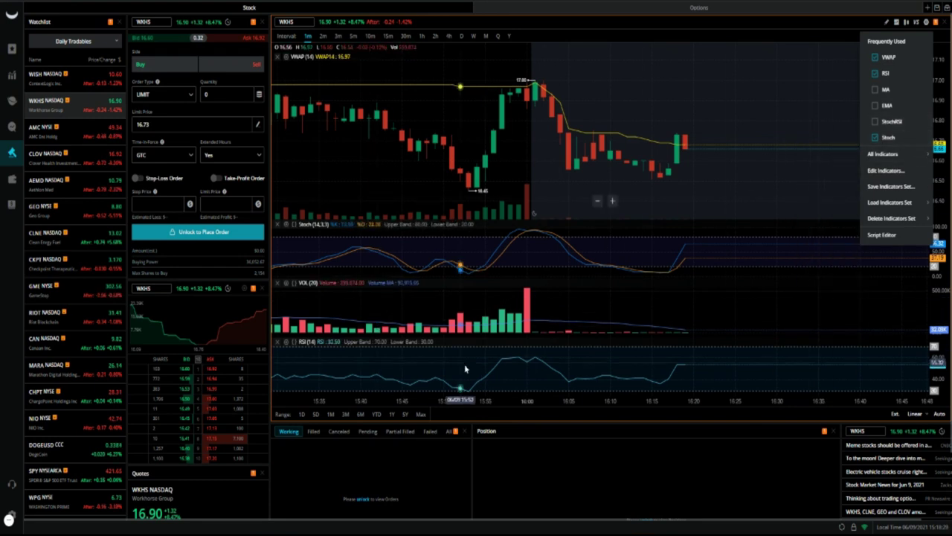
pyautogui.click(525, 325)
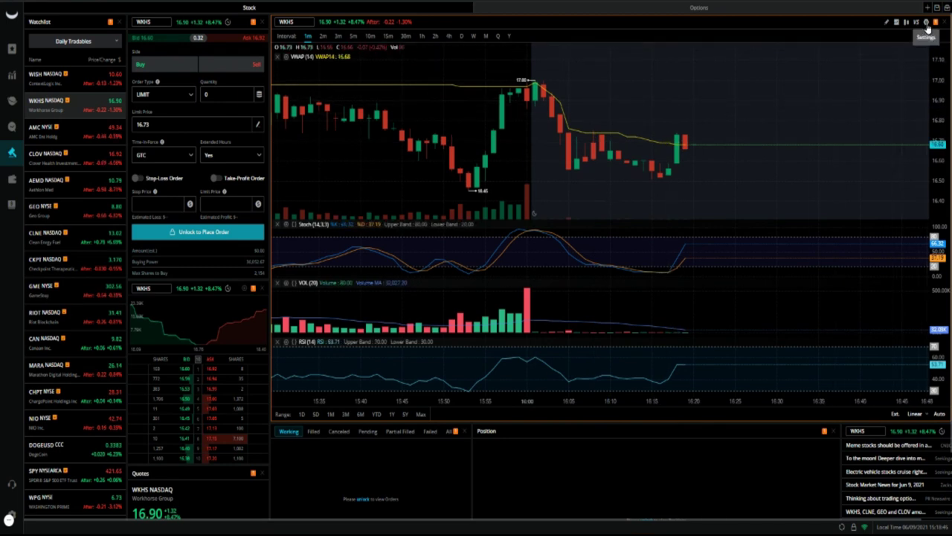
pyautogui.click(927, 22)
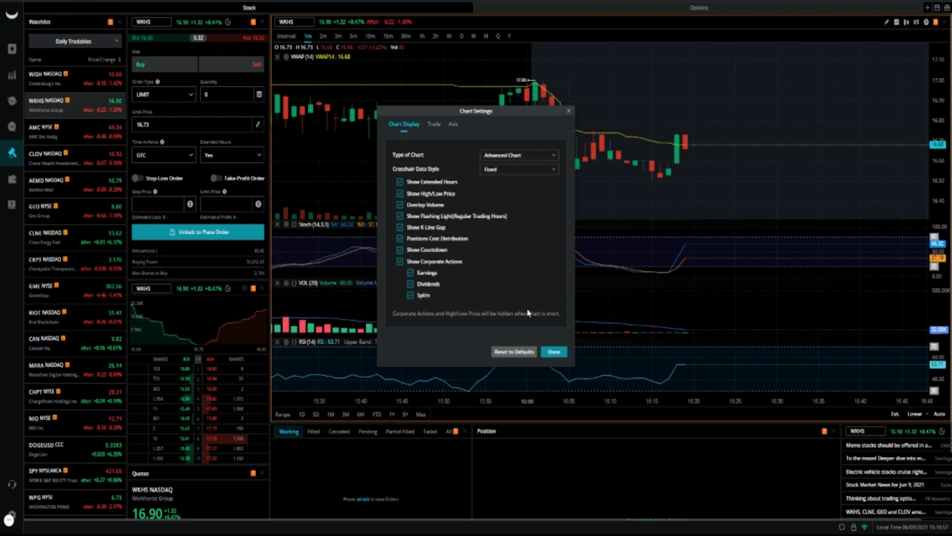
pyautogui.click(569, 113)
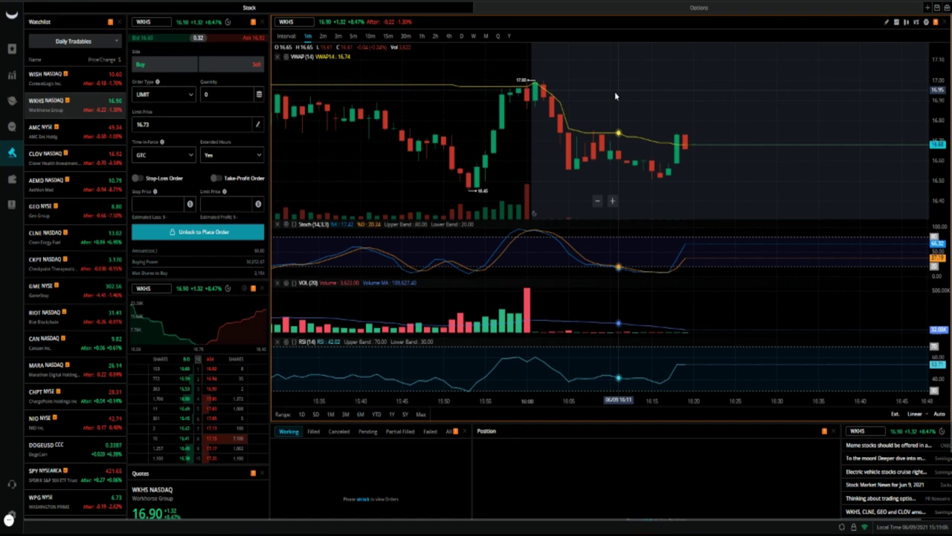
# Examine the WKHS one-minute price history across the full trading day and back to the most recent candles
pyautogui.scroll(-2, 613, 86)
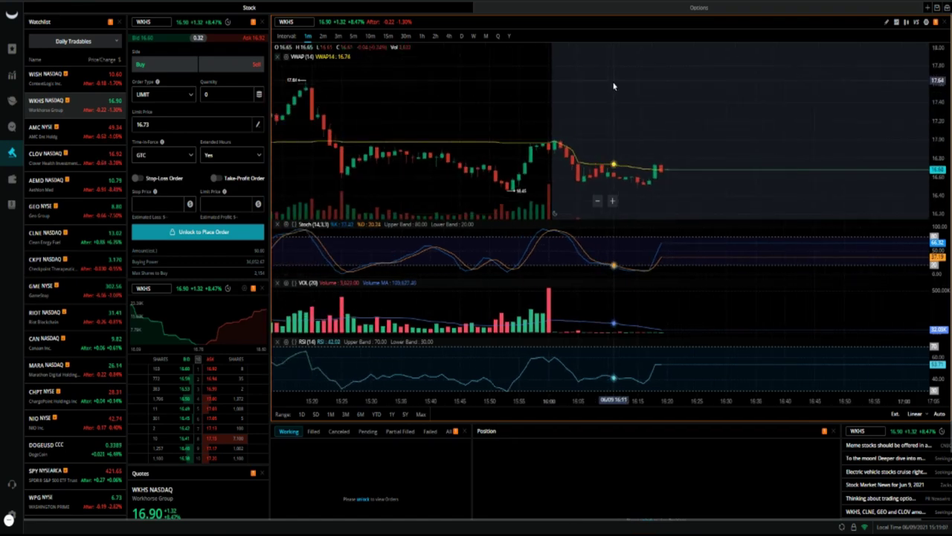
pyautogui.scroll(-4, 613, 86)
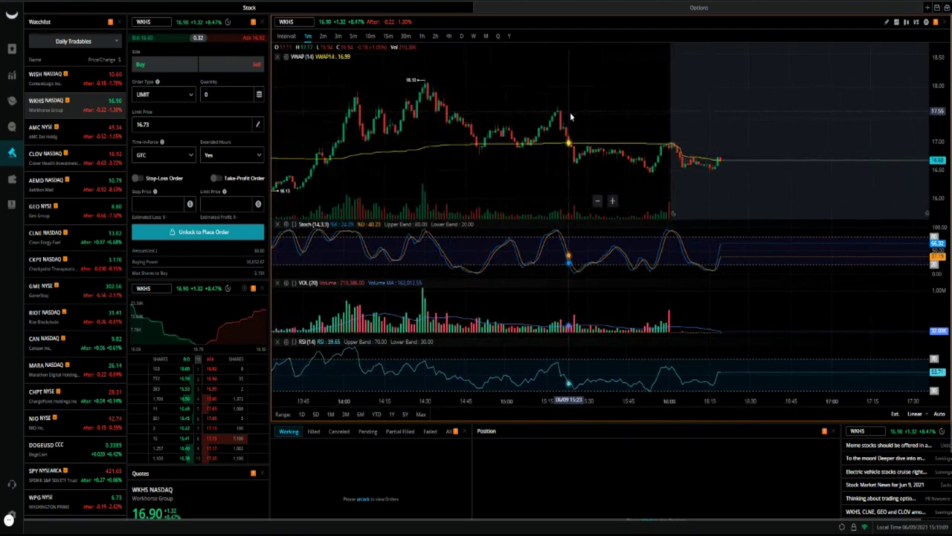
pyautogui.scroll(-4, 571, 116)
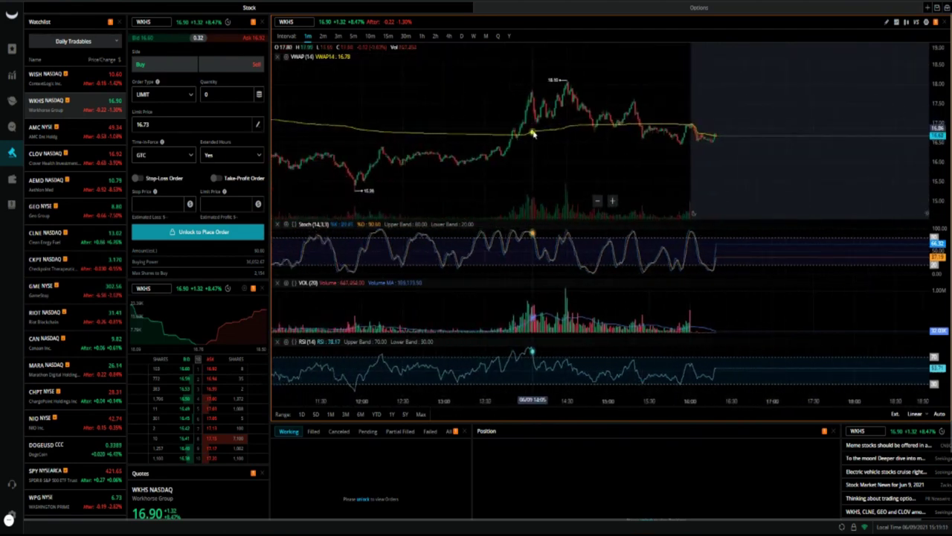
pyautogui.scroll(-4, 532, 134)
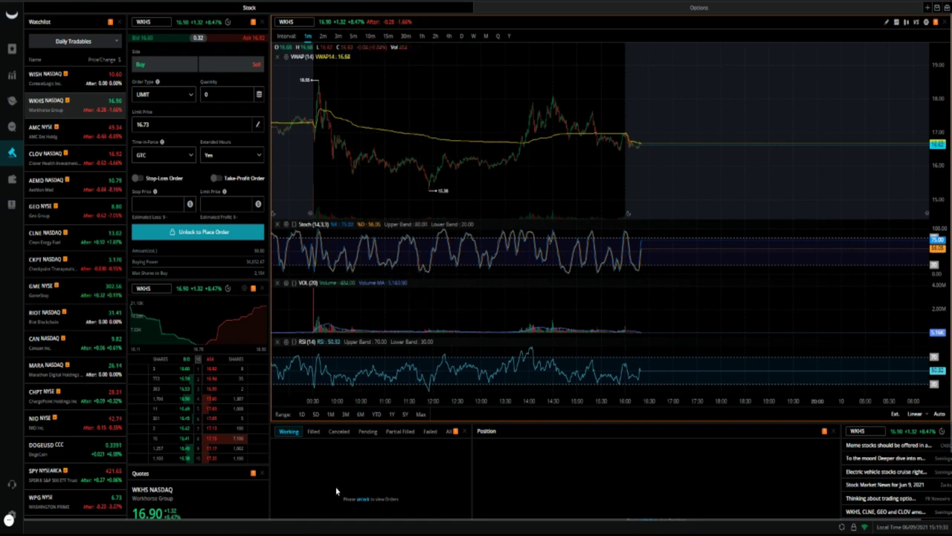
pyautogui.scroll(5, 588, 163)
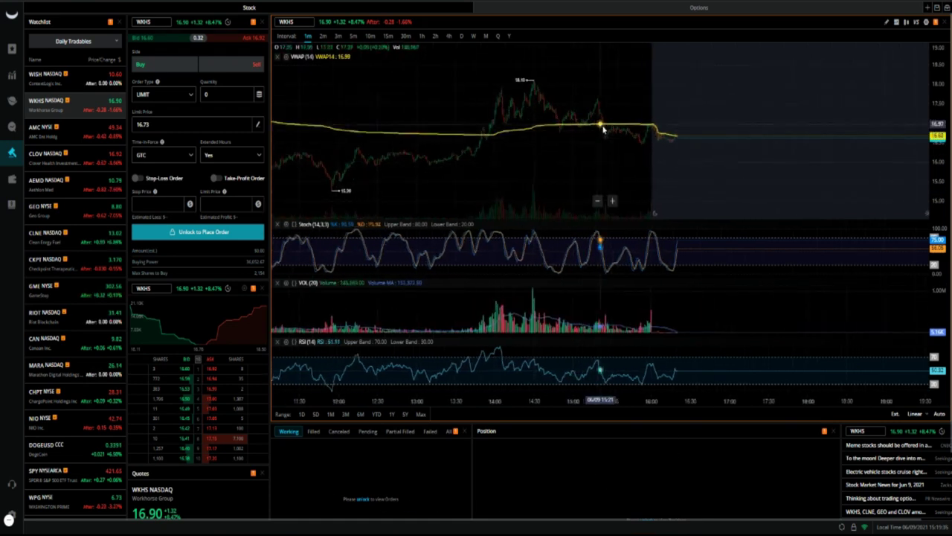
pyautogui.scroll(3, 603, 137)
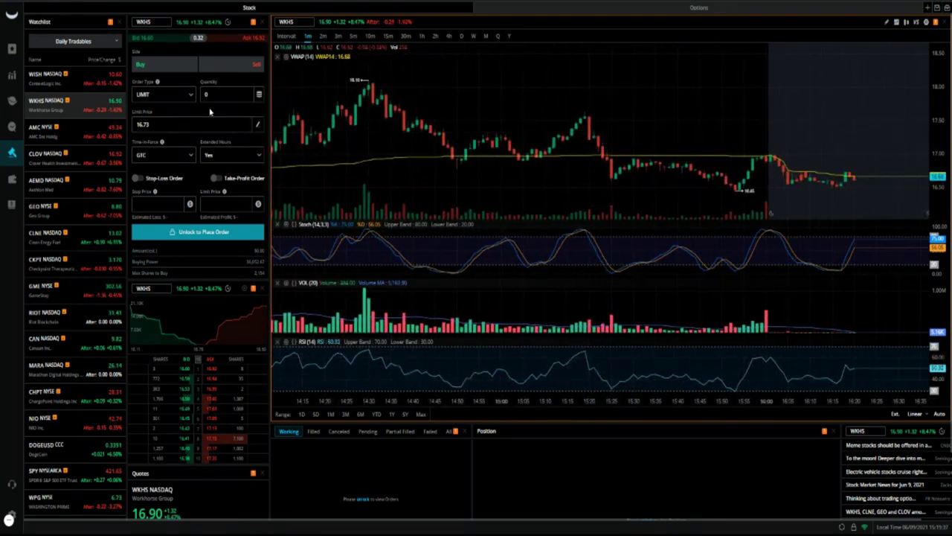
# Set up a WKHS limit order with side Buy, quantity 100 and limit price 15
pyautogui.click(170, 66)
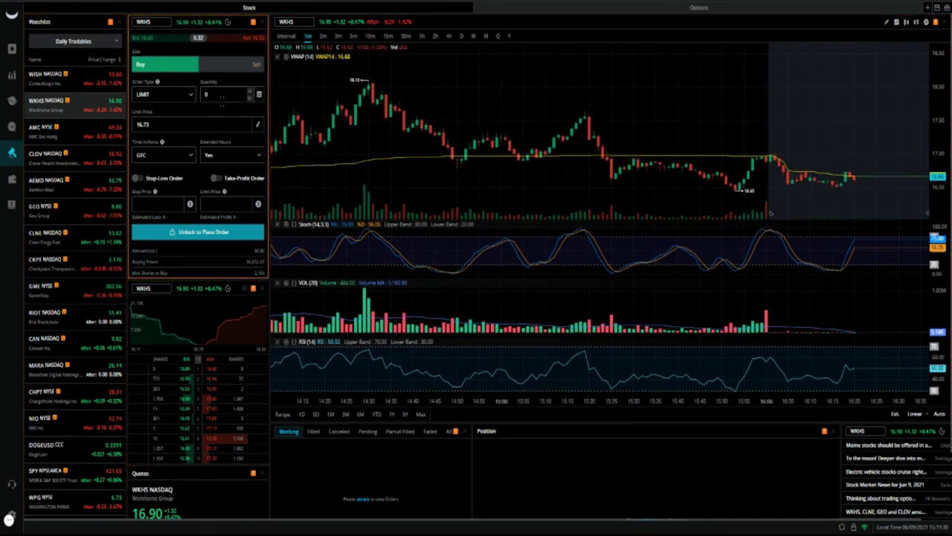
pyautogui.click(223, 93)
pyautogui.click(216, 110)
pyautogui.click(155, 124)
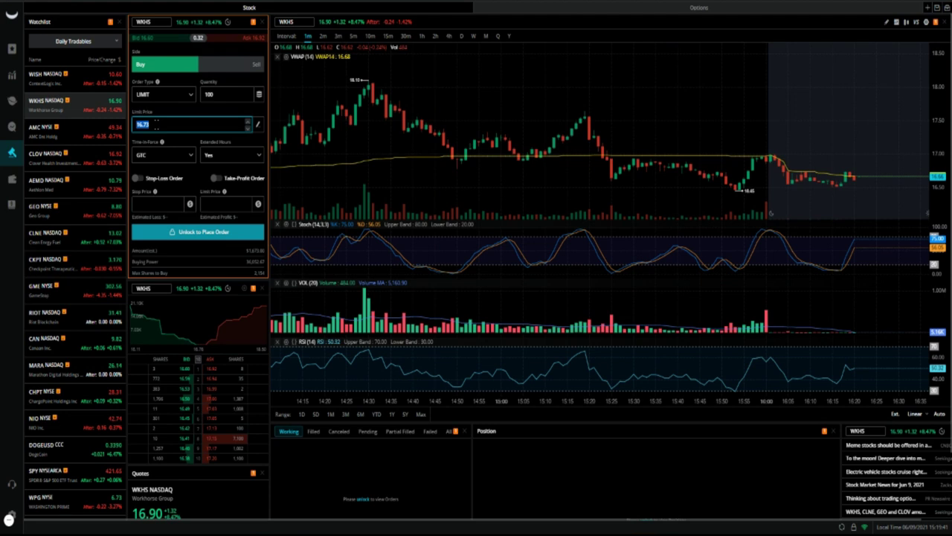
pyautogui.write('1')
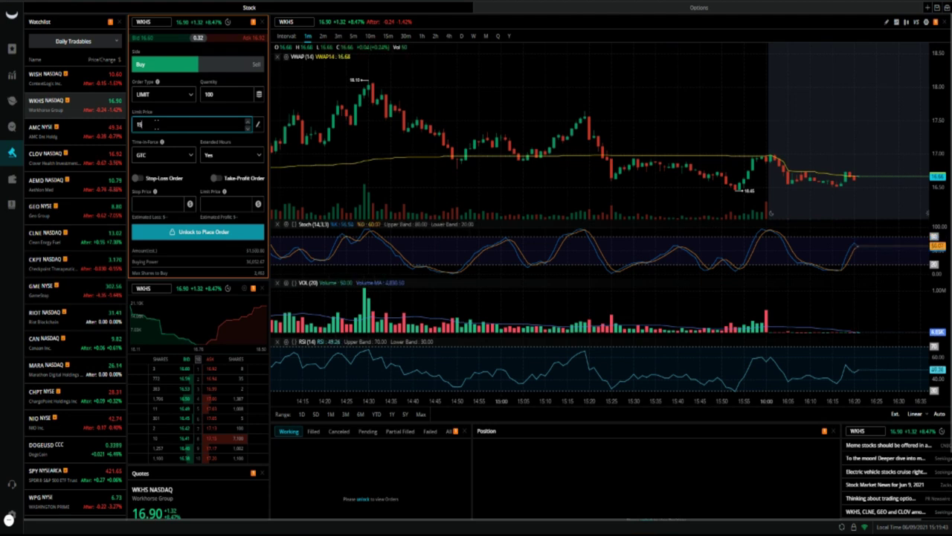
pyautogui.write('5')
pyautogui.click(172, 142)
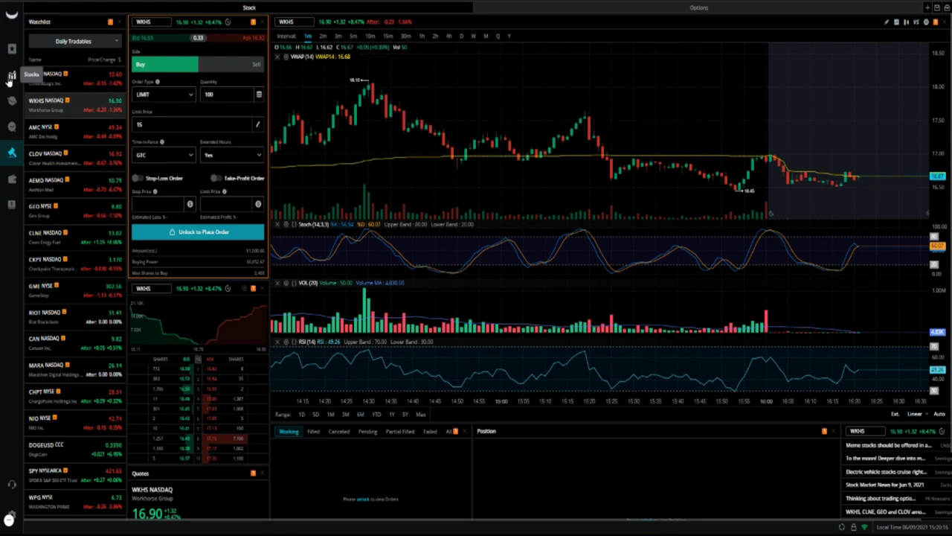
# Go to the Stocks page, bring up the AEMD chart in a separate window and switch that window to a 2x2 chart grid
pyautogui.click(11, 79)
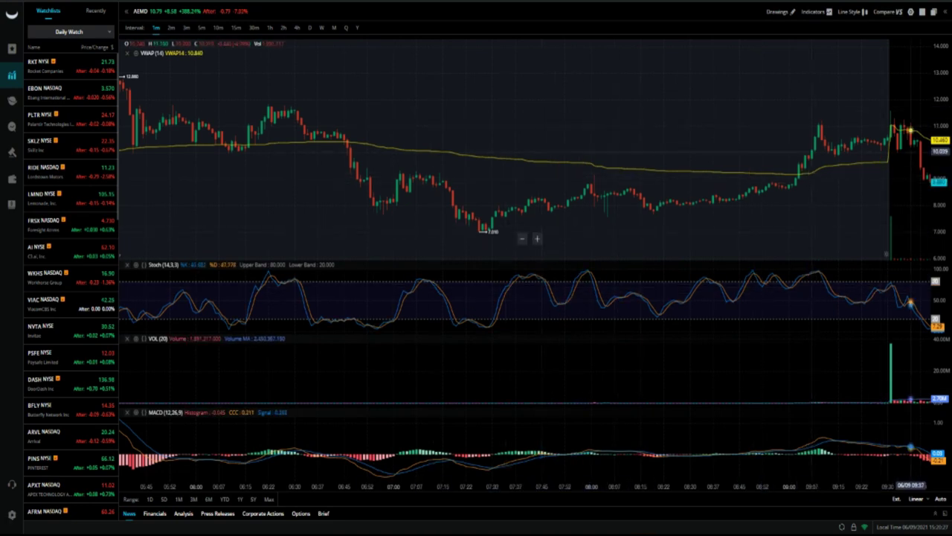
pyautogui.moveTo(671, 21); pyautogui.dragTo(463, 31)
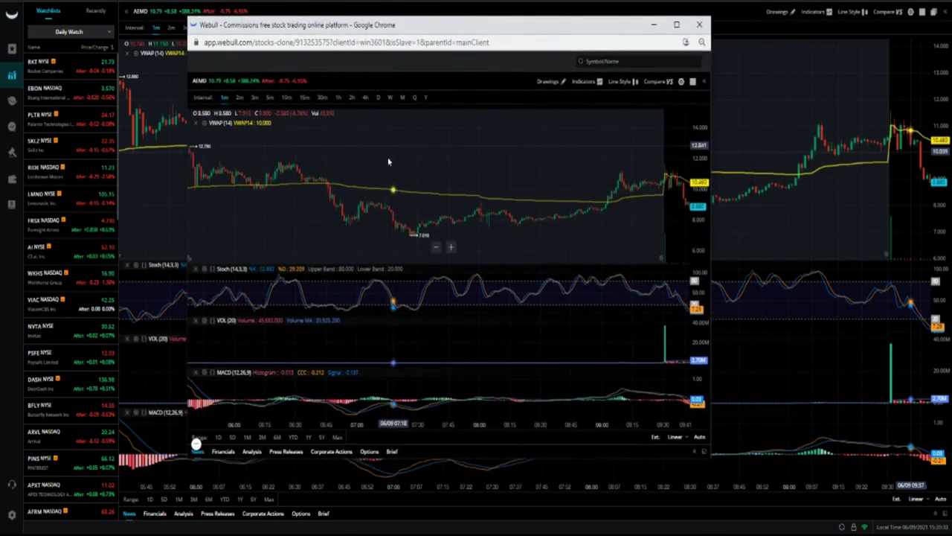
pyautogui.click(693, 83)
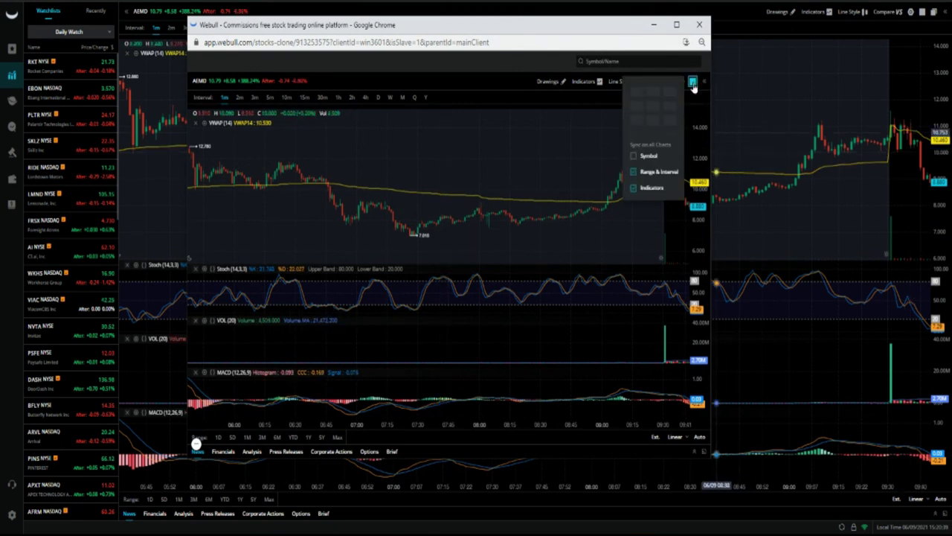
pyautogui.click(651, 110)
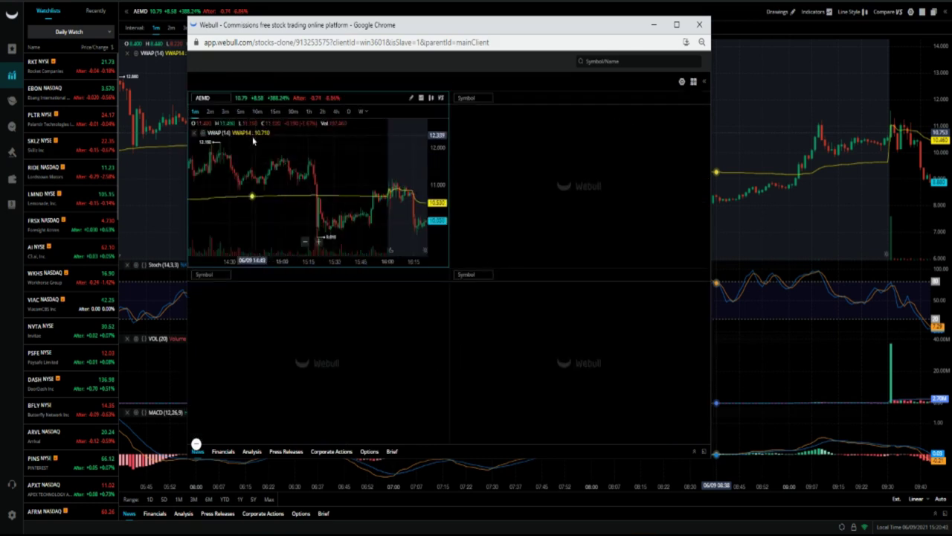
# Load AMC, CLOV and BB into the three empty charts of the grid beside AEMD
pyautogui.moveTo(335, 166); pyautogui.dragTo(260, 170)
pyautogui.scroll(3, 255, 186)
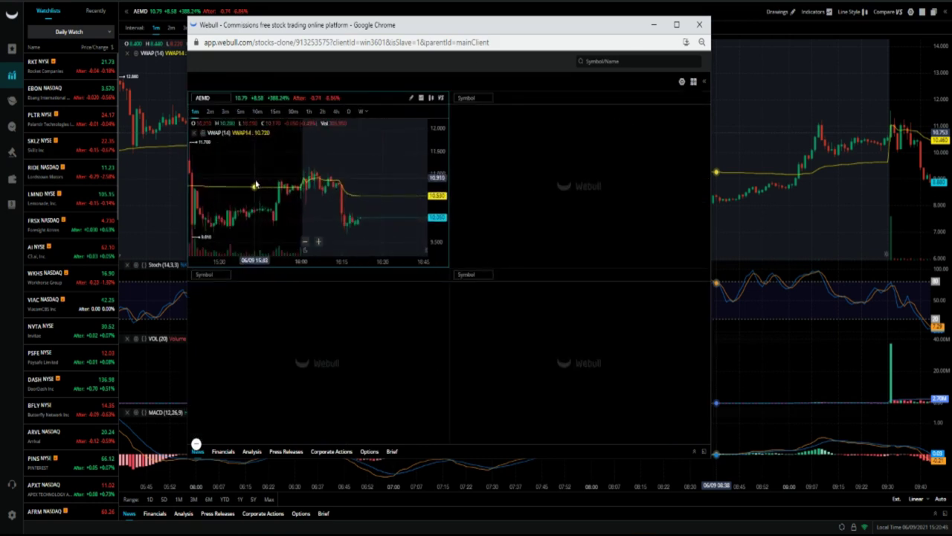
pyautogui.click(487, 98)
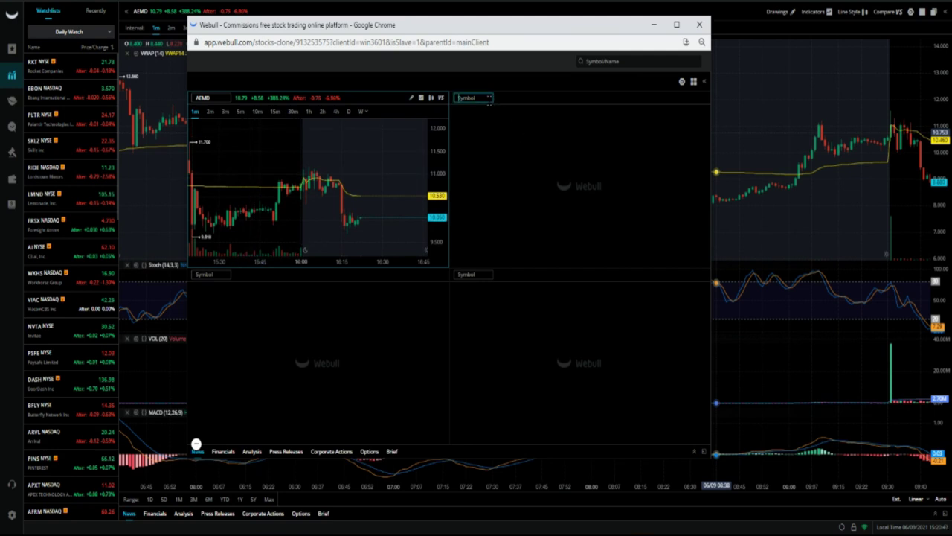
pyautogui.write('AMC')
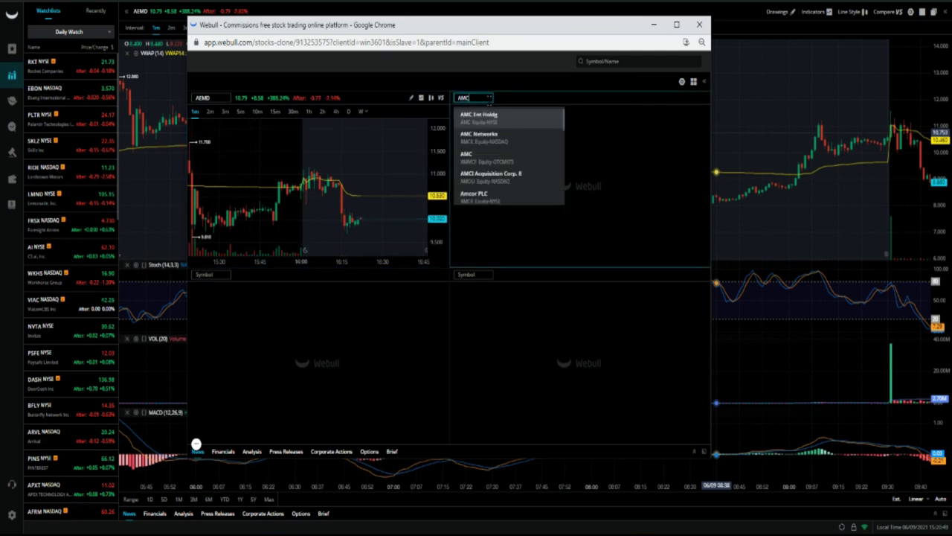
pyautogui.press('Return')
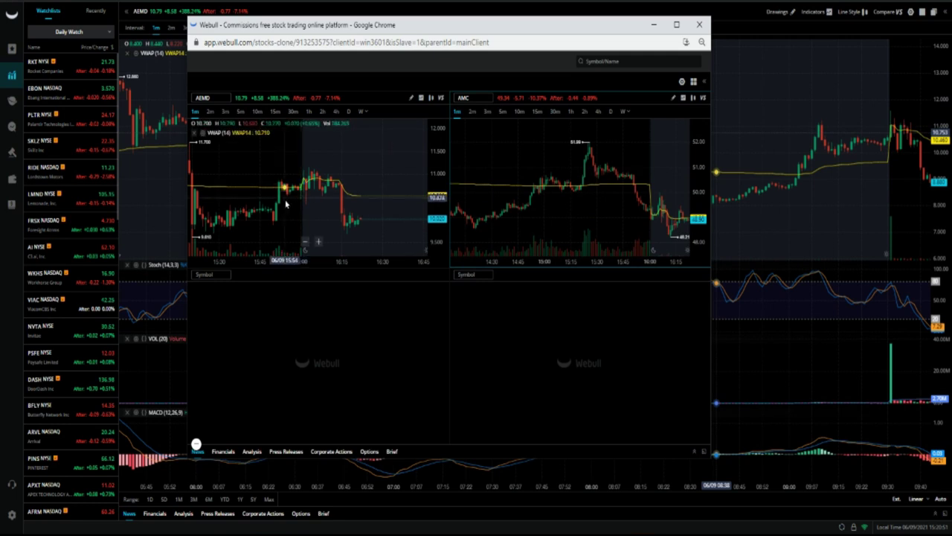
pyautogui.click(204, 275)
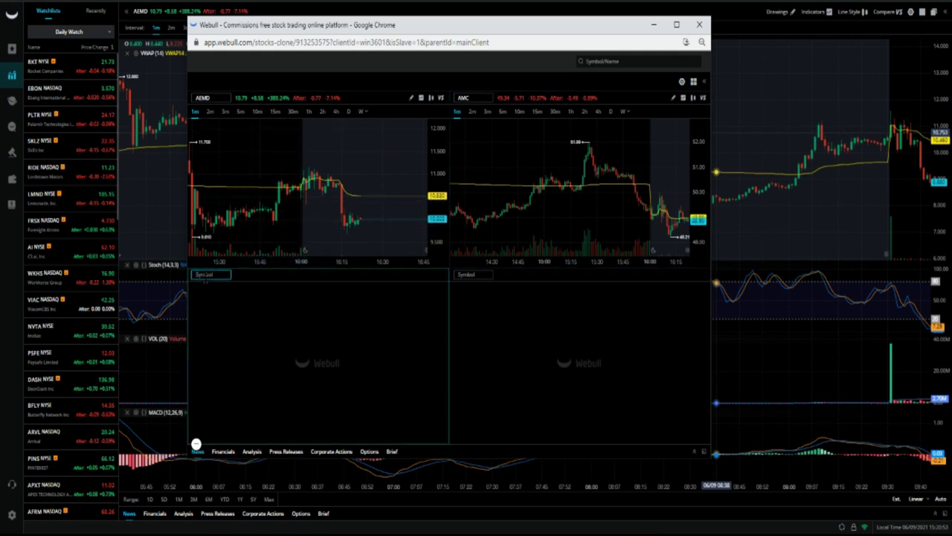
pyautogui.write('CLOV')
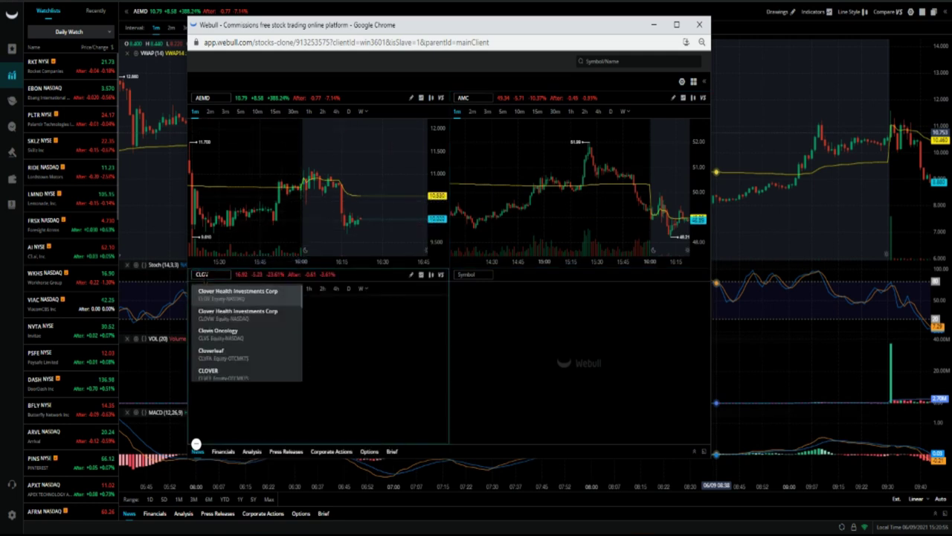
pyautogui.click(212, 297)
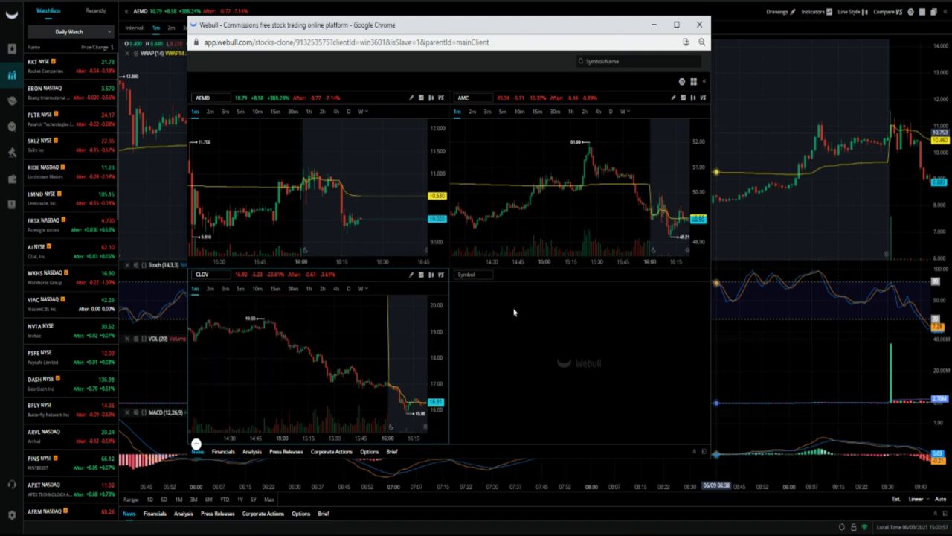
pyautogui.click(487, 280)
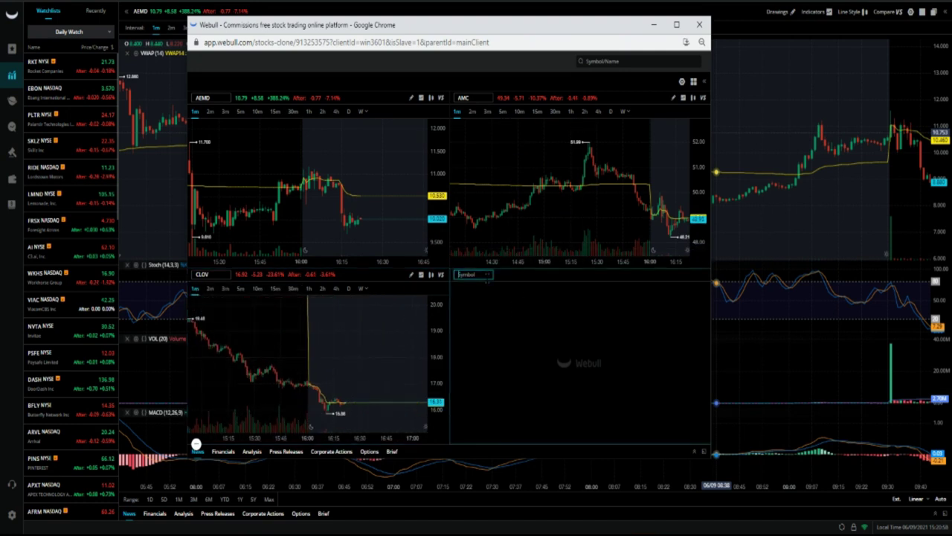
pyautogui.write('BB')
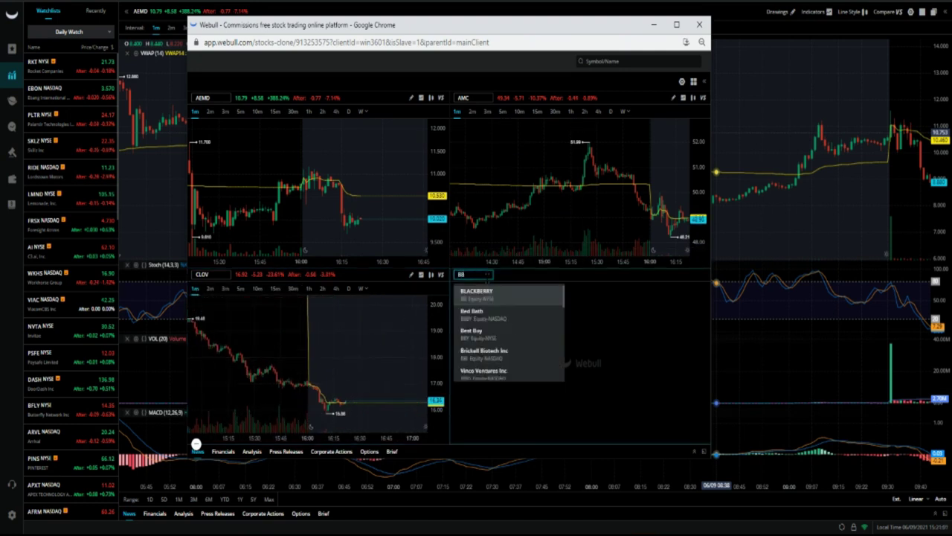
pyautogui.press('Return')
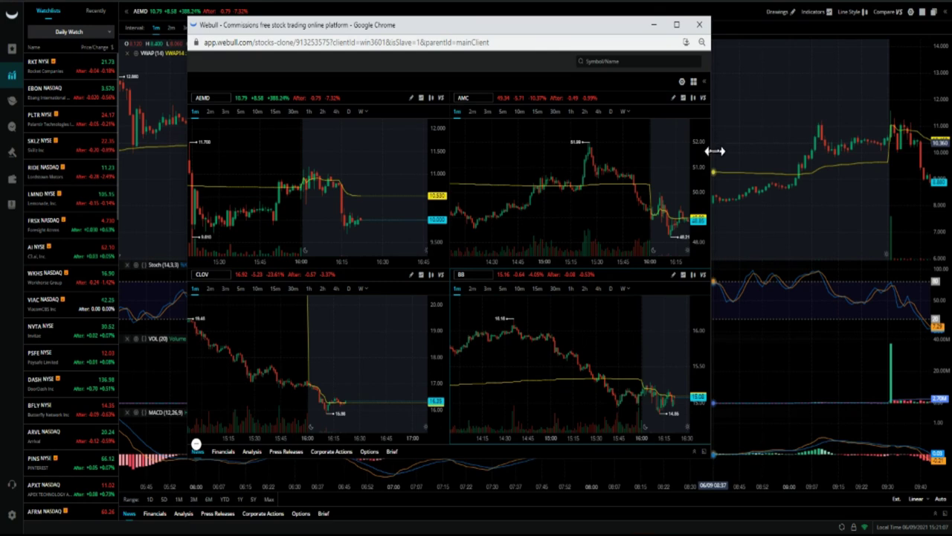
# Widen the separate four-chart window and move it off this screen
pyautogui.moveTo(715, 151); pyautogui.dragTo(848, 108)
pyautogui.moveTo(551, 17); pyautogui.dragTo(951, 4)
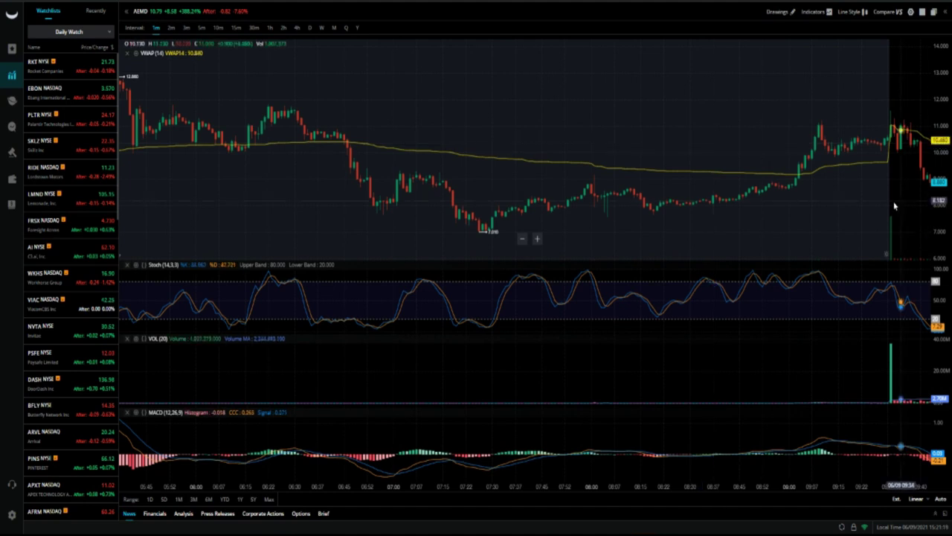
# Switch the Stocks page watchlist to Daily Tradables and load the CLOV chart
pyautogui.moveTo(891, 216); pyautogui.dragTo(648, 219)
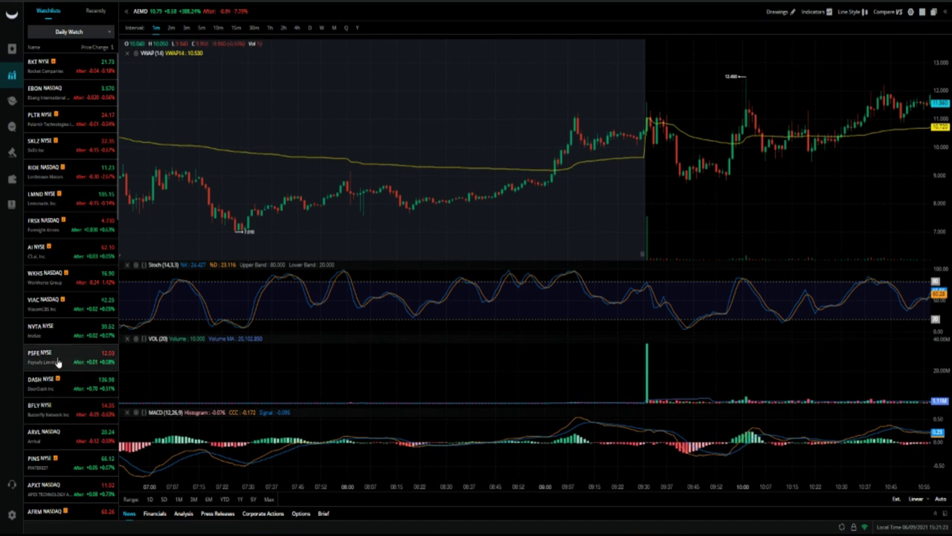
pyautogui.click(70, 32)
pyautogui.click(55, 52)
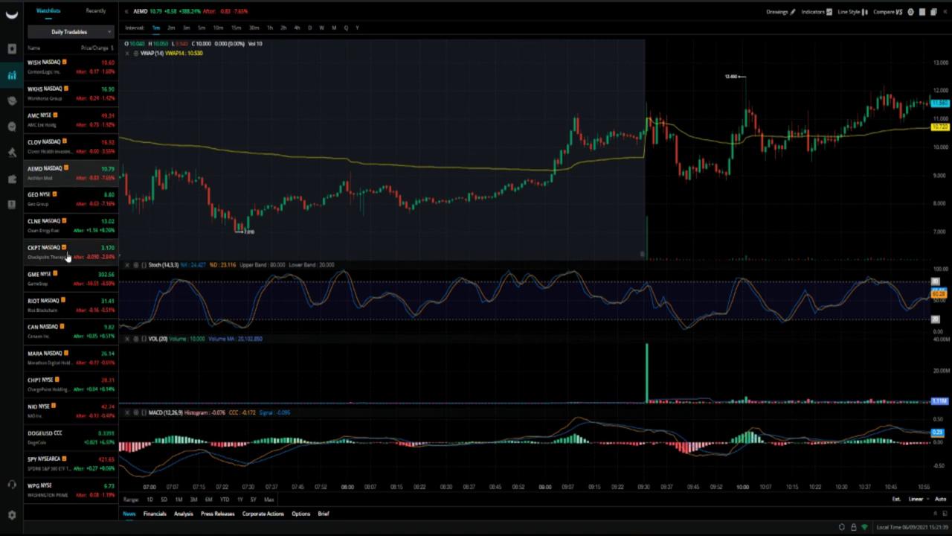
pyautogui.click(84, 149)
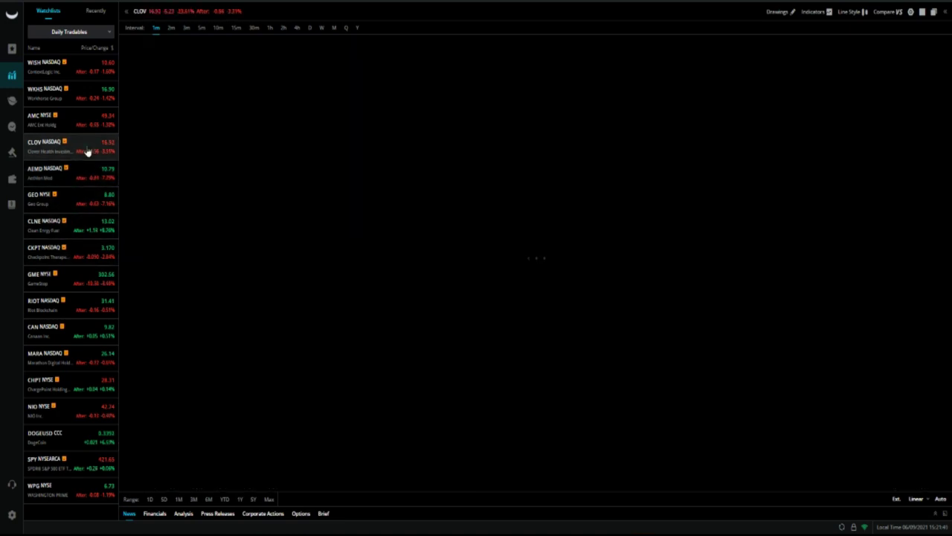
# Examine CLOV's most recent after-hours candles on the one-minute chart and return to the trading board
pyautogui.hscroll(10, 419, 230)
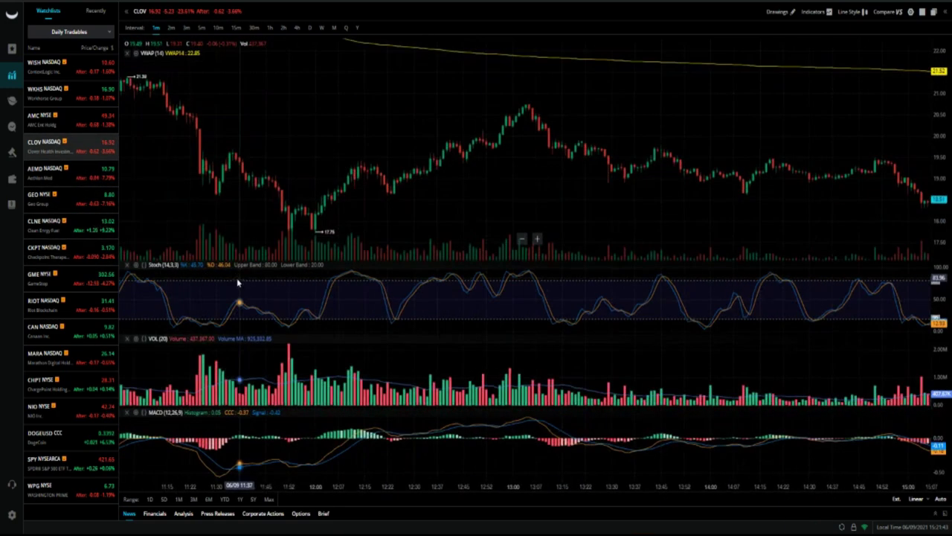
pyautogui.hscroll(8, 637, 233)
pyautogui.scroll(5, 647, 145)
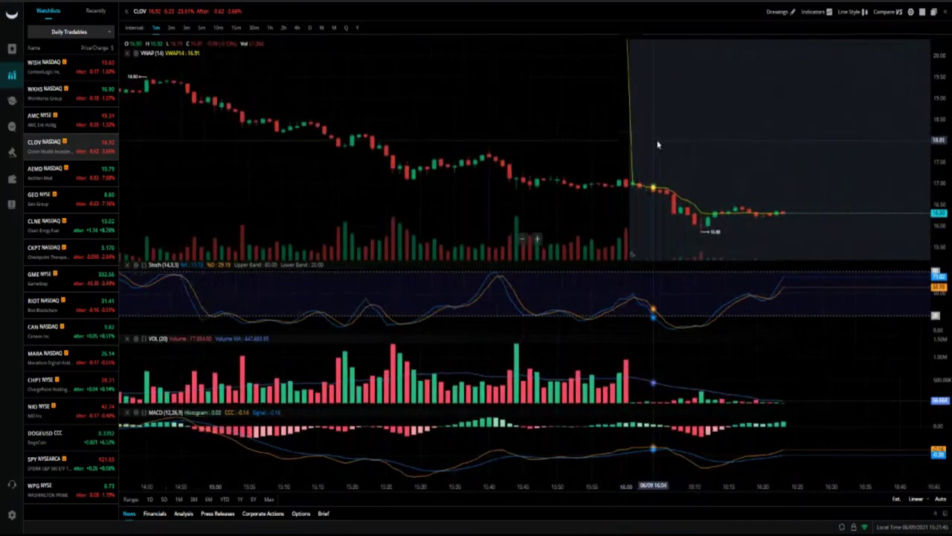
pyautogui.moveTo(818, 168); pyautogui.dragTo(454, 232)
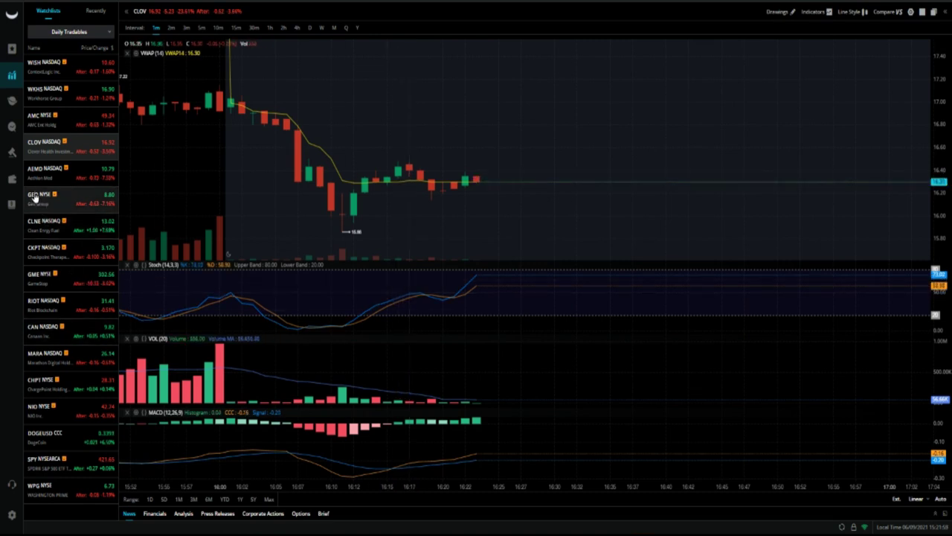
pyautogui.click(12, 151)
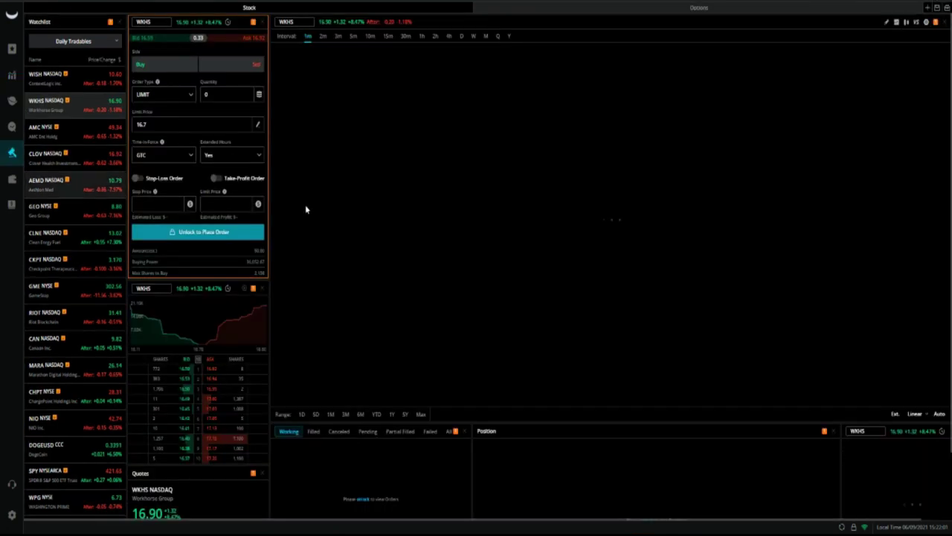